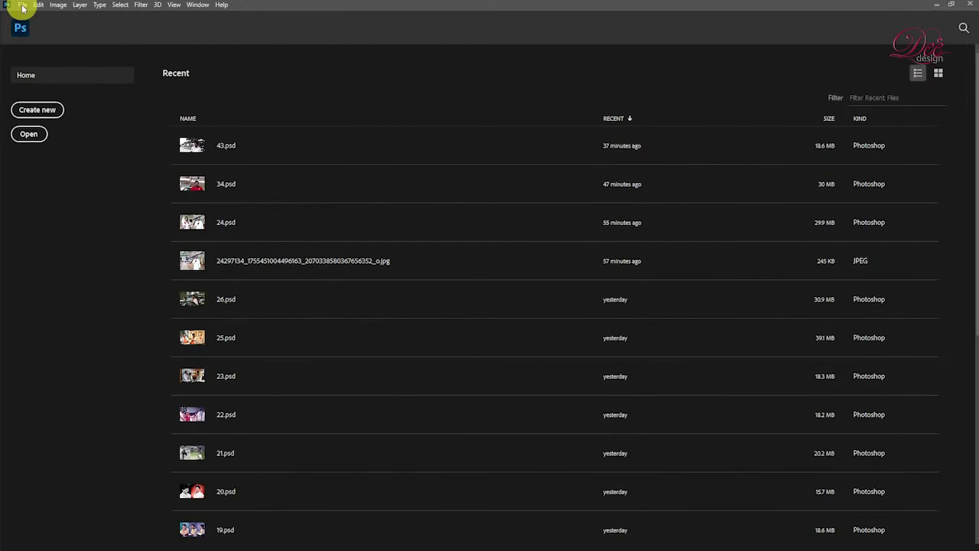
- Create a blank 1024 × 576 px, 220 ppi CMYK document from the recent Custom preset
{"action": "left_click", "coordinate": [23, 6]}
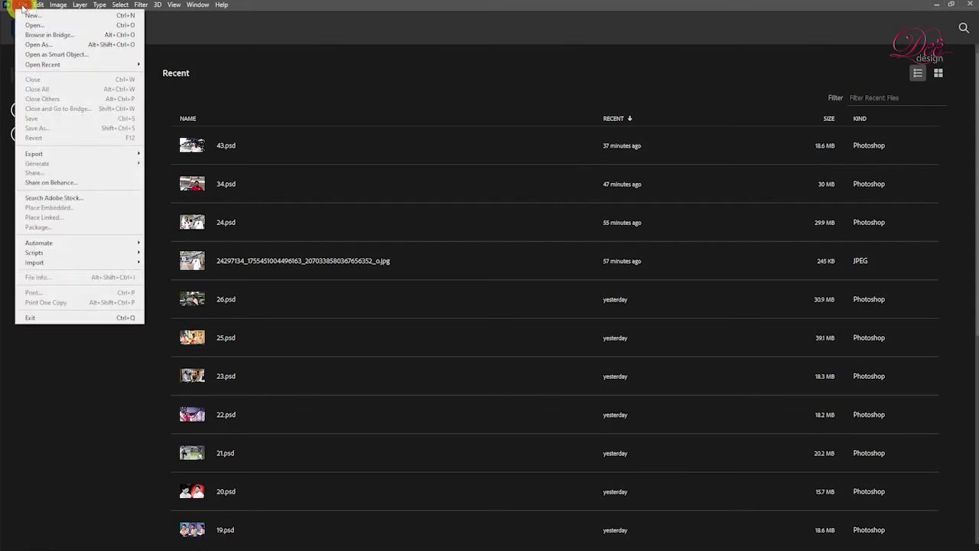
{"action": "left_click", "coordinate": [32, 16]}
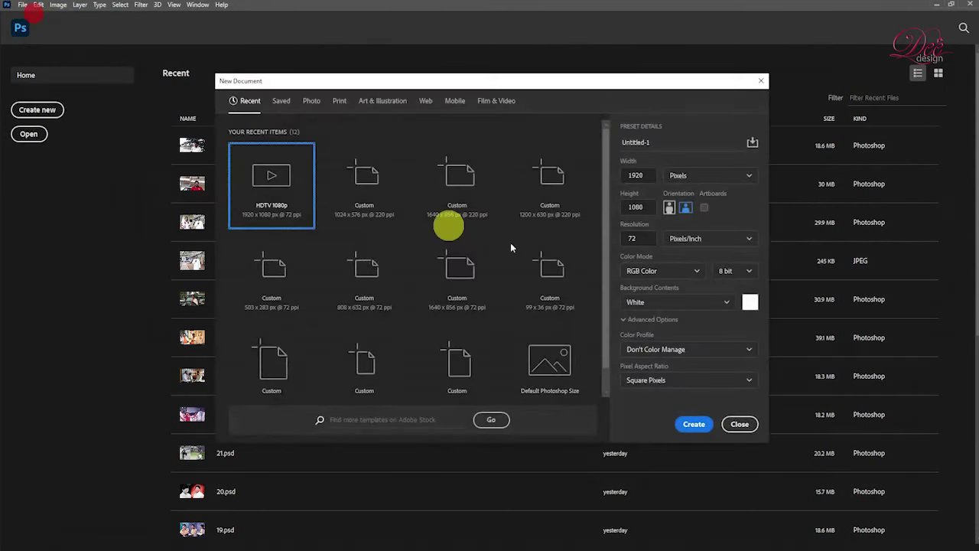
{"action": "left_click", "coordinate": [368, 179]}
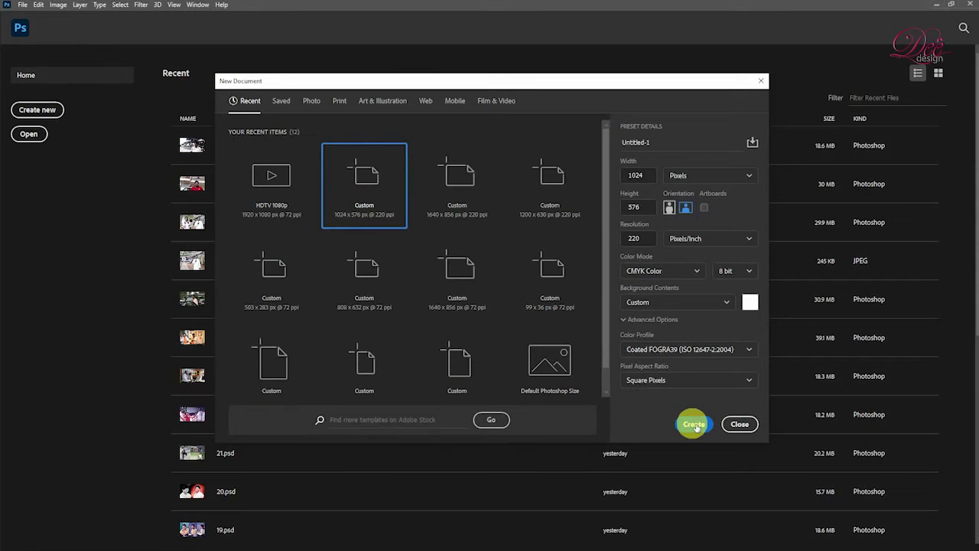
{"action": "left_click", "coordinate": [695, 426]}
{"action": "key", "text": "ctrl+plus"}
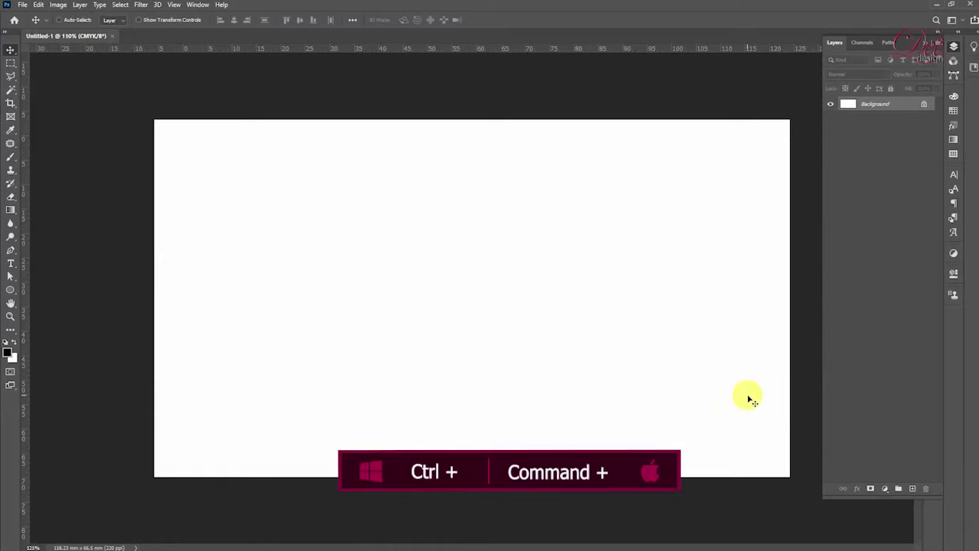
- Add a Gradient fill layer using the Basics black-to-white preset
{"action": "key", "text": "ctrl+minus"}
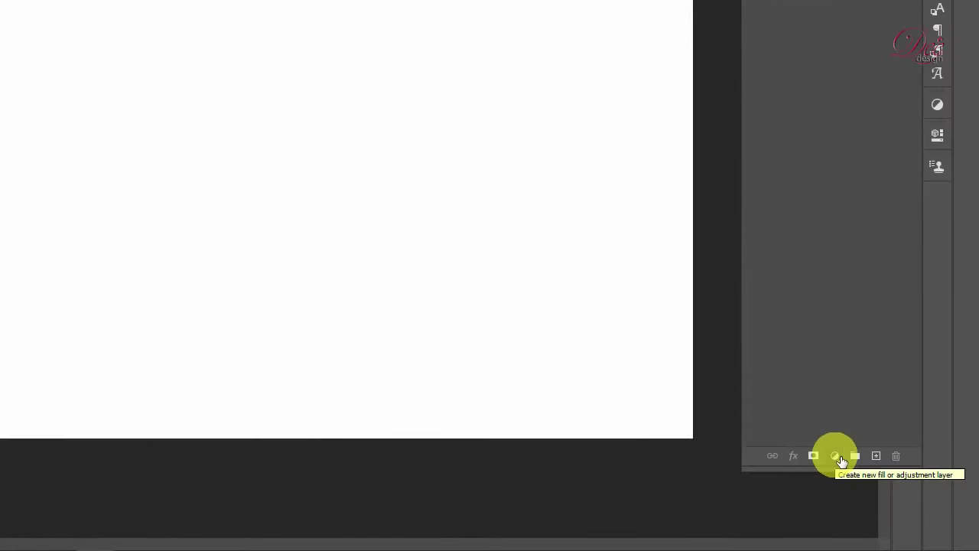
{"action": "left_click", "coordinate": [836, 456]}
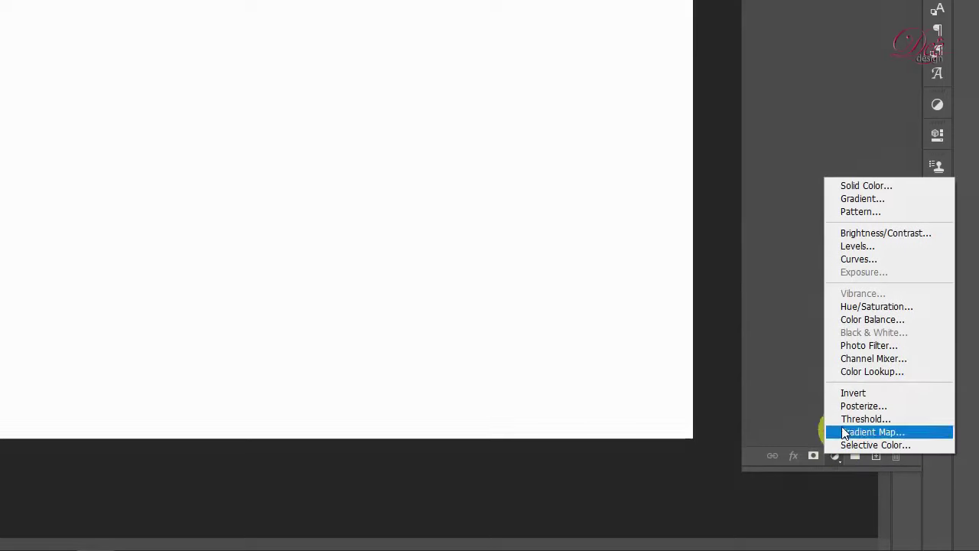
{"action": "left_click", "coordinate": [869, 201]}
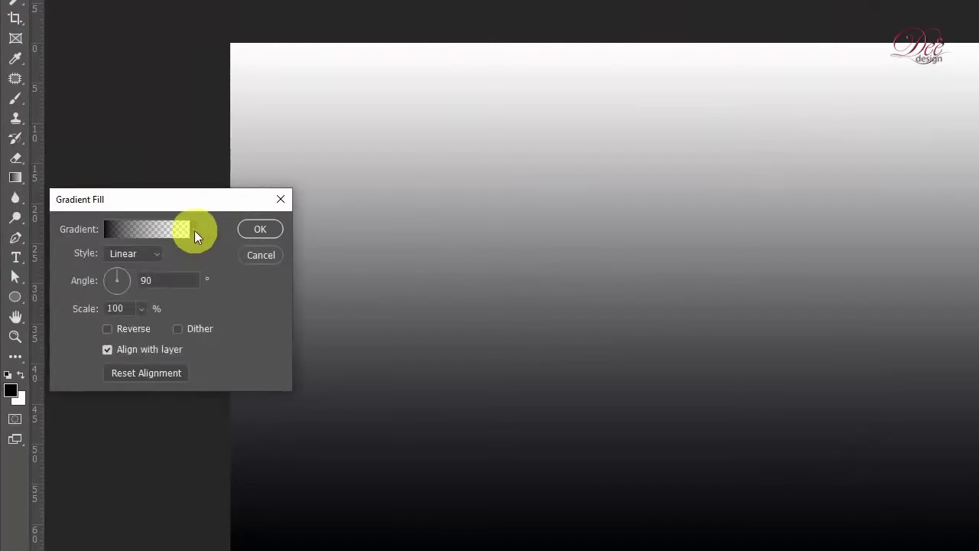
{"action": "left_click", "coordinate": [131, 244]}
{"action": "left_click", "coordinate": [49, 264]}
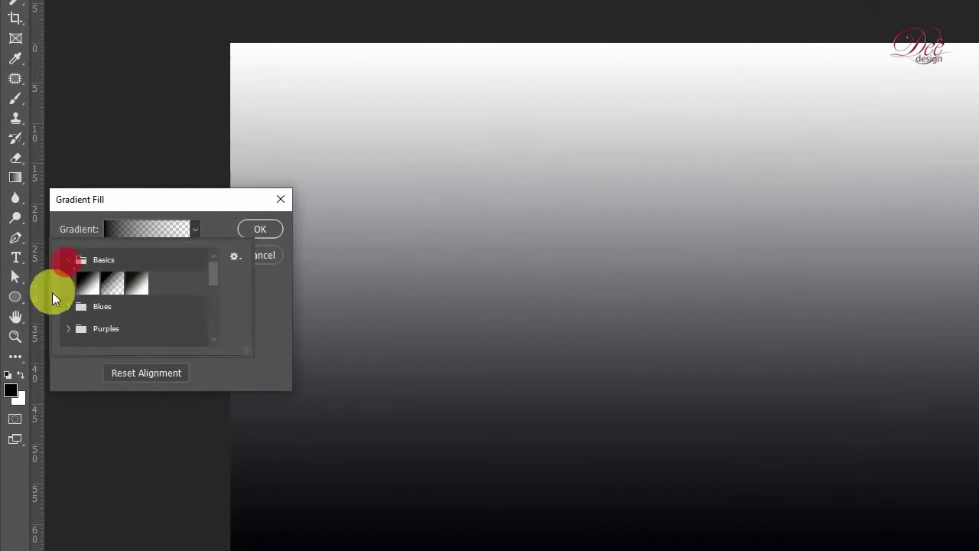
{"action": "left_click", "coordinate": [62, 282]}
{"action": "double_click", "coordinate": [96, 291]}
- Make the gradient Radial and reversed, with Scale 250% and Angle 45°
{"action": "left_click", "coordinate": [138, 258]}
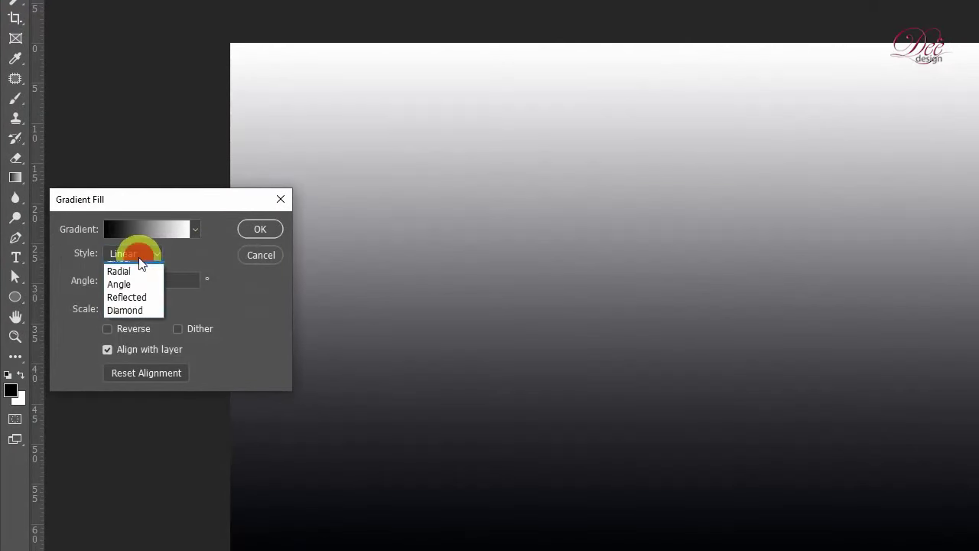
{"action": "left_click", "coordinate": [124, 280]}
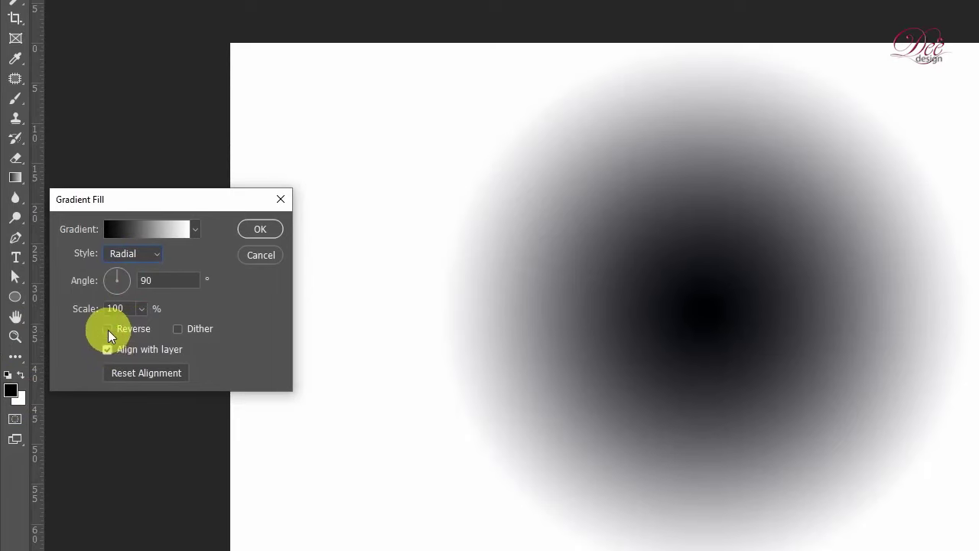
{"action": "left_click", "coordinate": [108, 330]}
{"action": "double_click", "coordinate": [117, 308]}
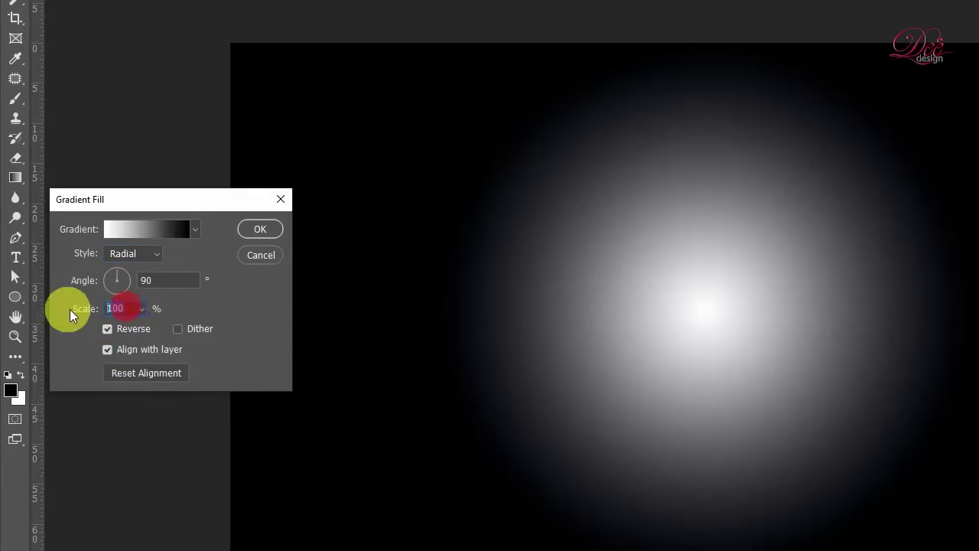
{"action": "type", "text": "250"}
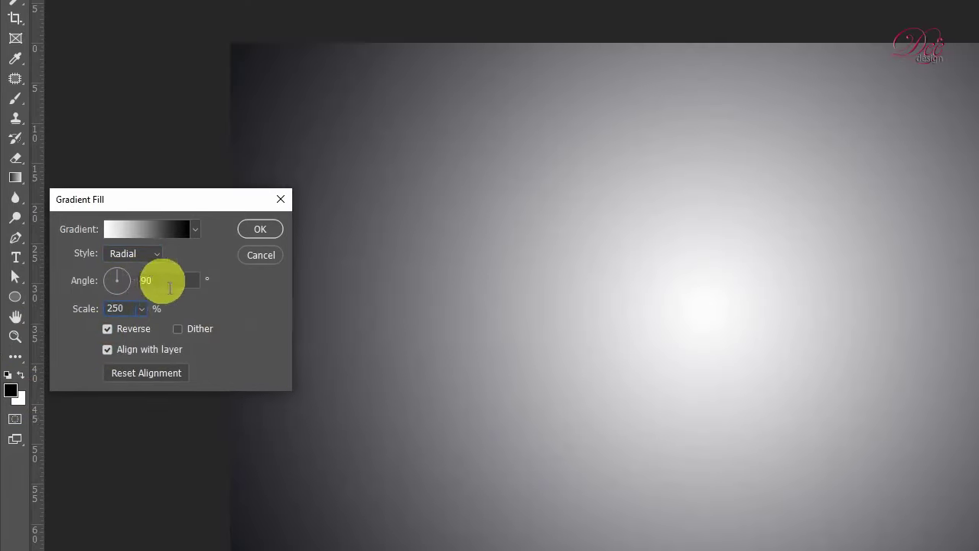
{"action": "double_click", "coordinate": [169, 281]}
{"action": "type", "text": "45"}
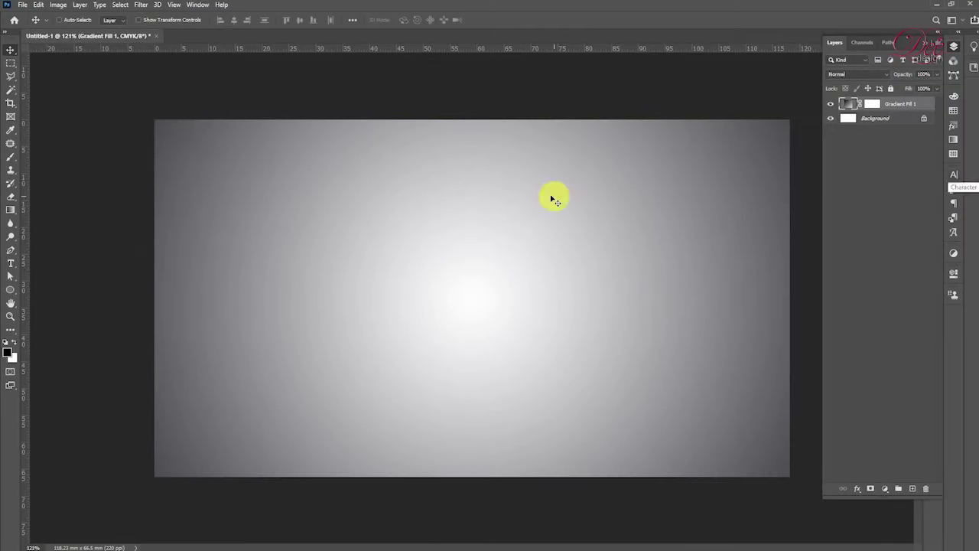
- Open woman-ga327b894e_1920 from the images folder as a second document
{"action": "left_click", "coordinate": [23, 6]}
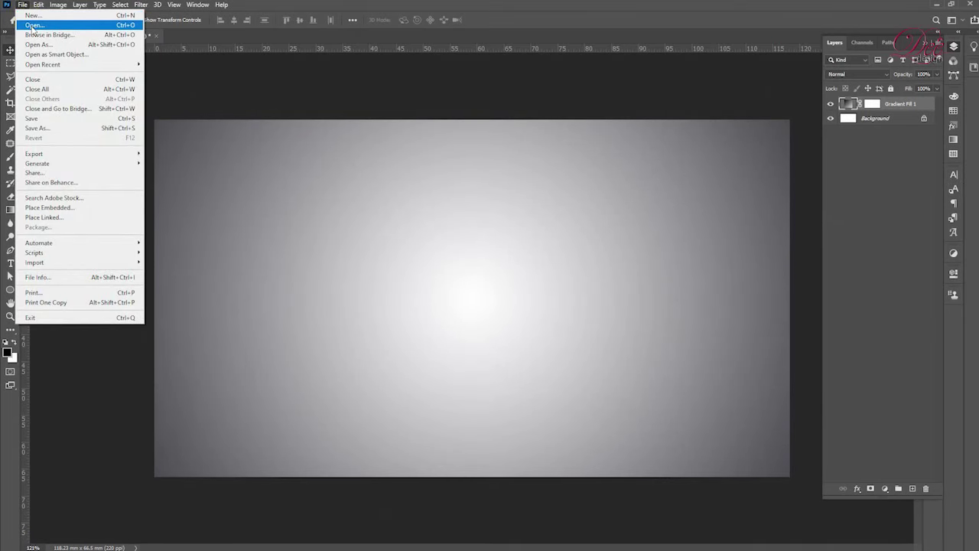
{"action": "left_click", "coordinate": [33, 26]}
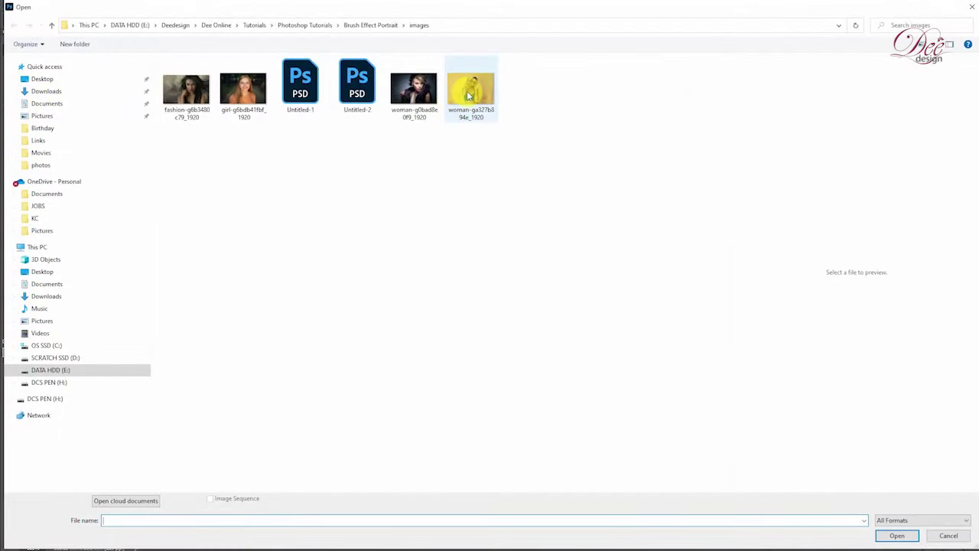
{"action": "left_click", "coordinate": [470, 96]}
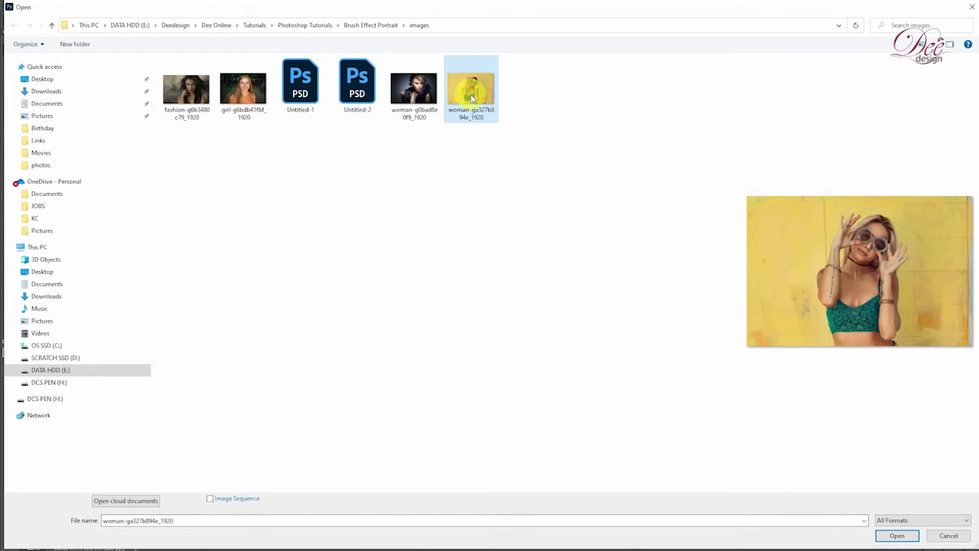
{"action": "left_click", "coordinate": [899, 537]}
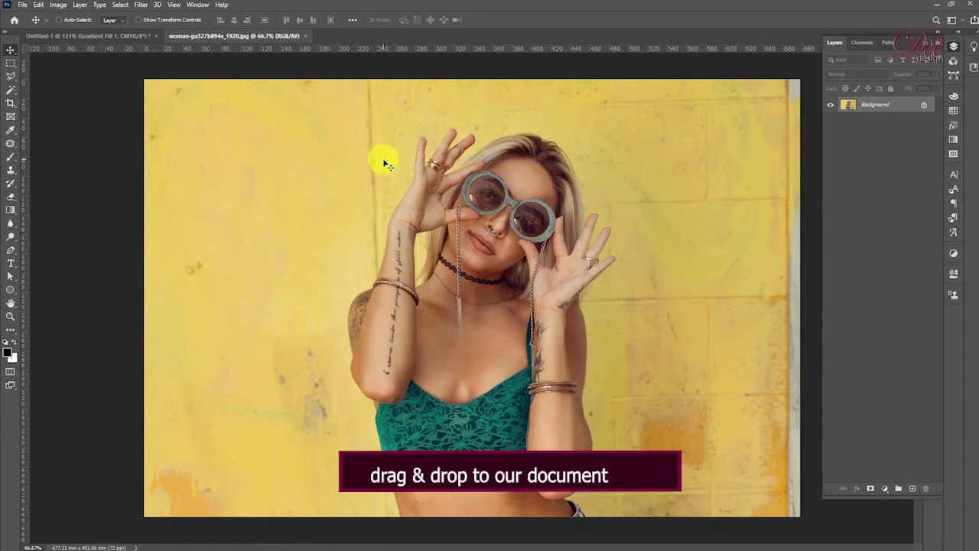
- Drag the portrait into Untitled-1 as Layer 1 and convert it to a smart object
{"action": "left_click_drag", "start_coordinate": [326, 173], "coordinate": [121, 40]}
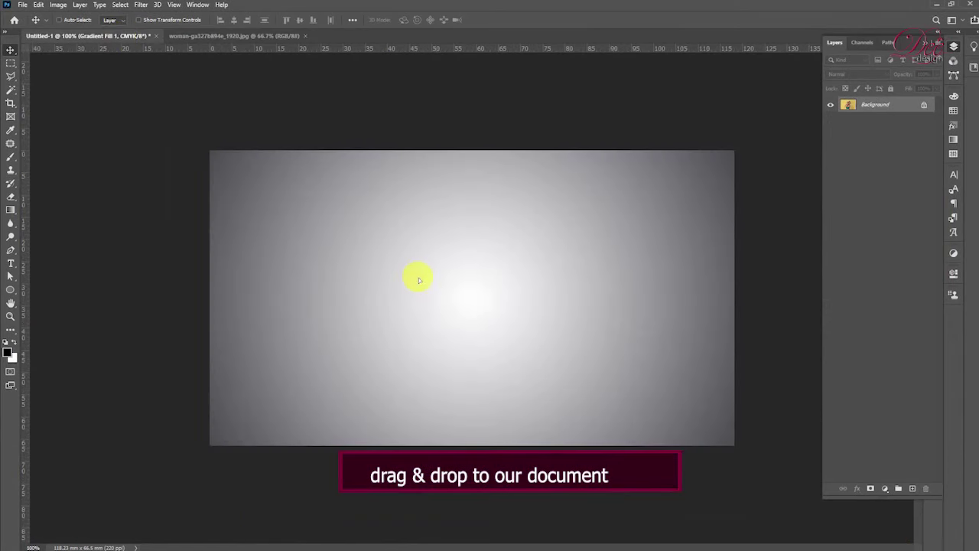
{"action": "left_click_drag", "start_coordinate": [419, 280], "coordinate": [417, 277]}
{"action": "key", "text": "ctrl+minus"}
{"action": "key", "text": "ctrl+t"}
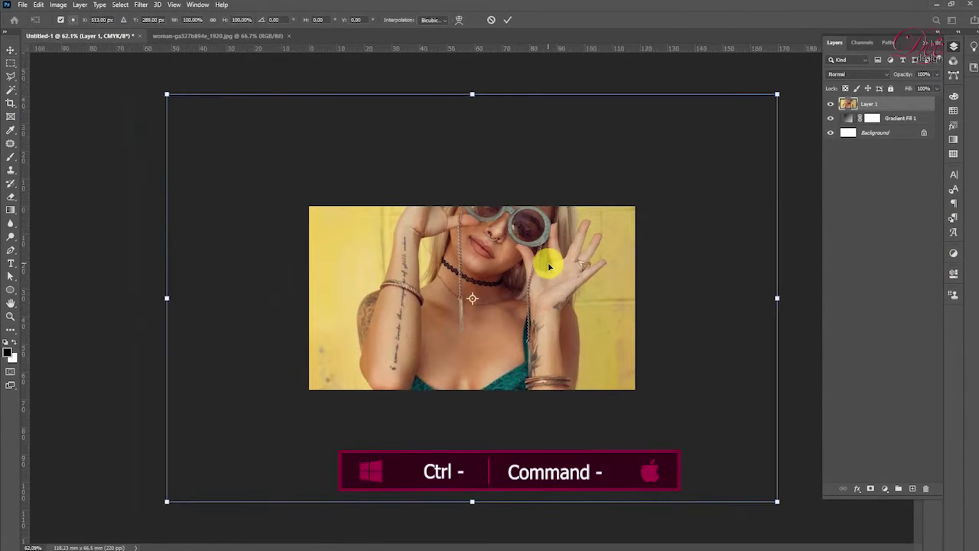
{"action": "key", "text": "Return"}
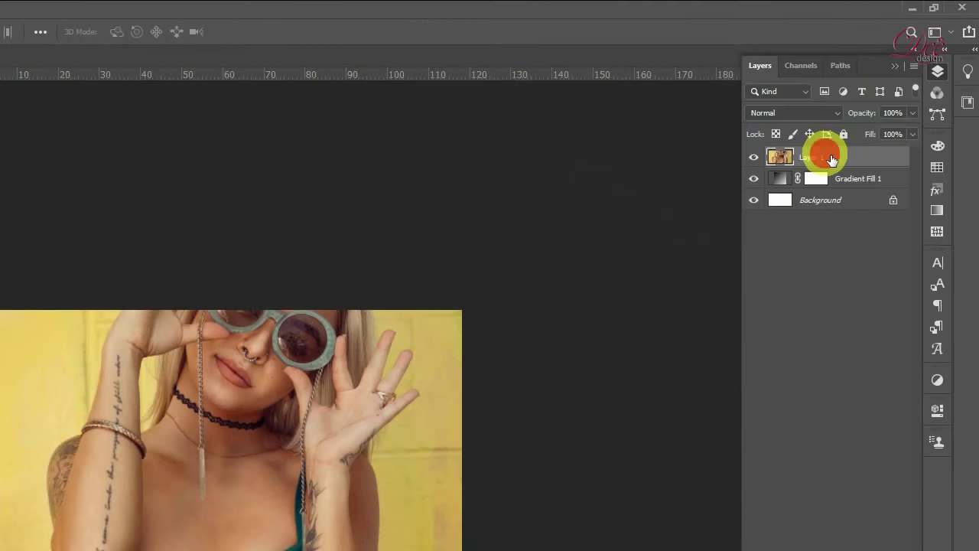
{"action": "right_click", "coordinate": [832, 159]}
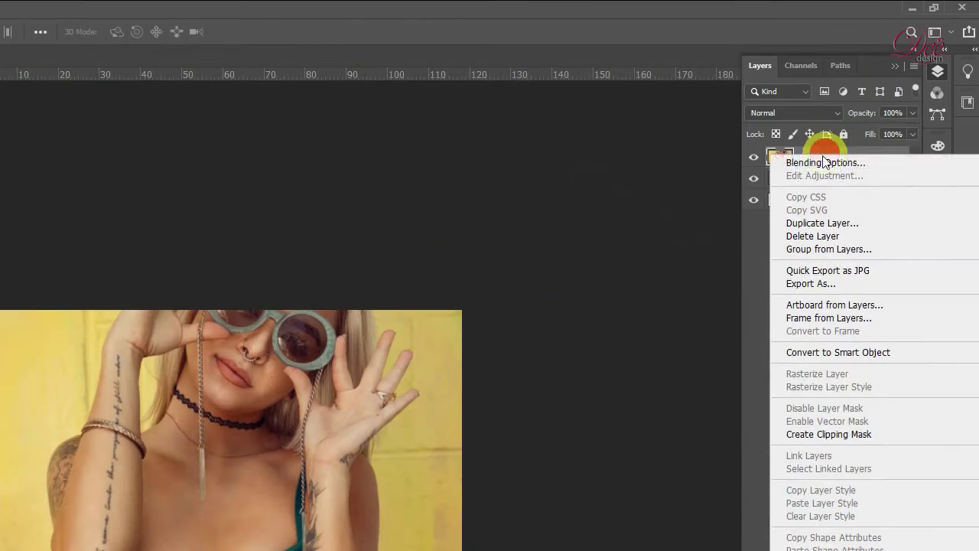
{"action": "left_click", "coordinate": [835, 353]}
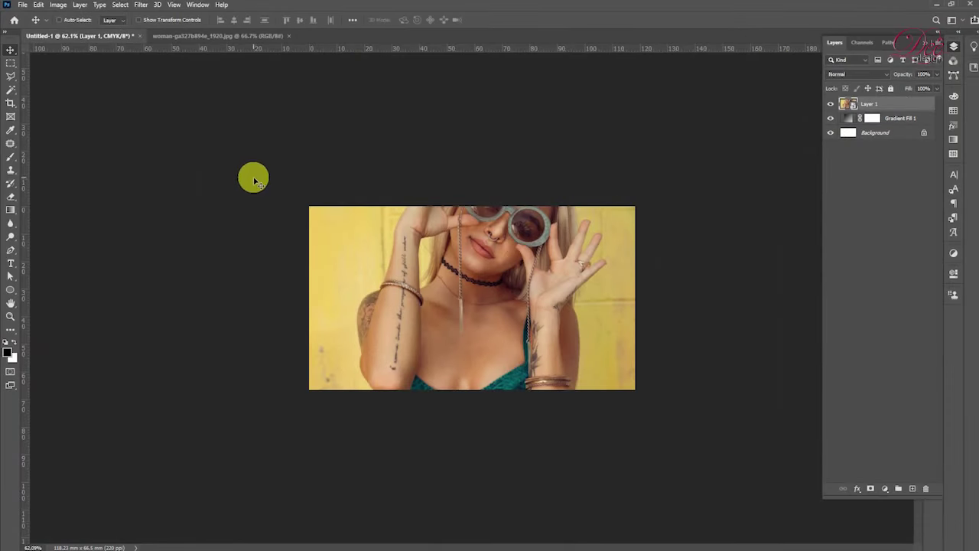
- Scale and shift the portrait smart object so it covers the canvas
{"action": "key", "text": "ctrl"}
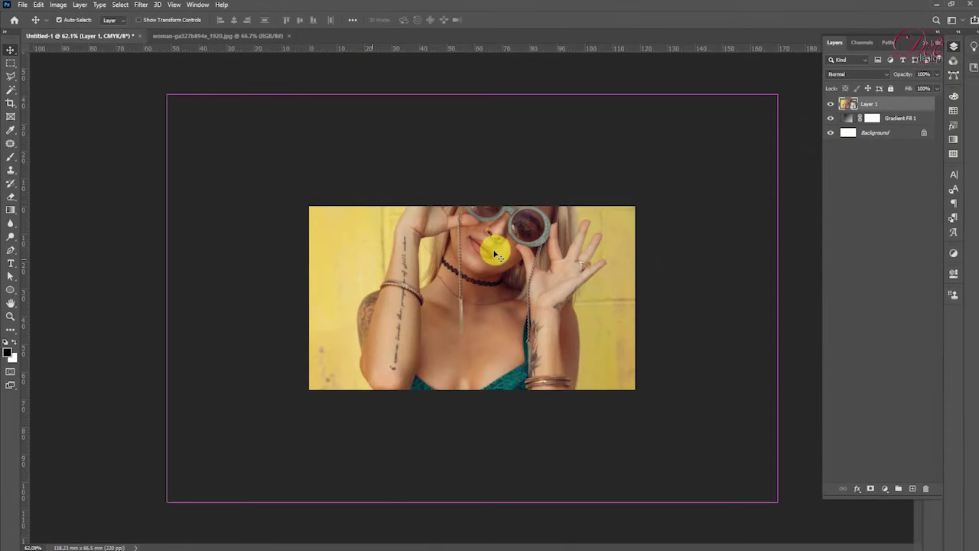
{"action": "key", "text": "ctrl+t"}
{"action": "left_click_drag", "start_coordinate": [776, 97], "coordinate": [629, 177]}
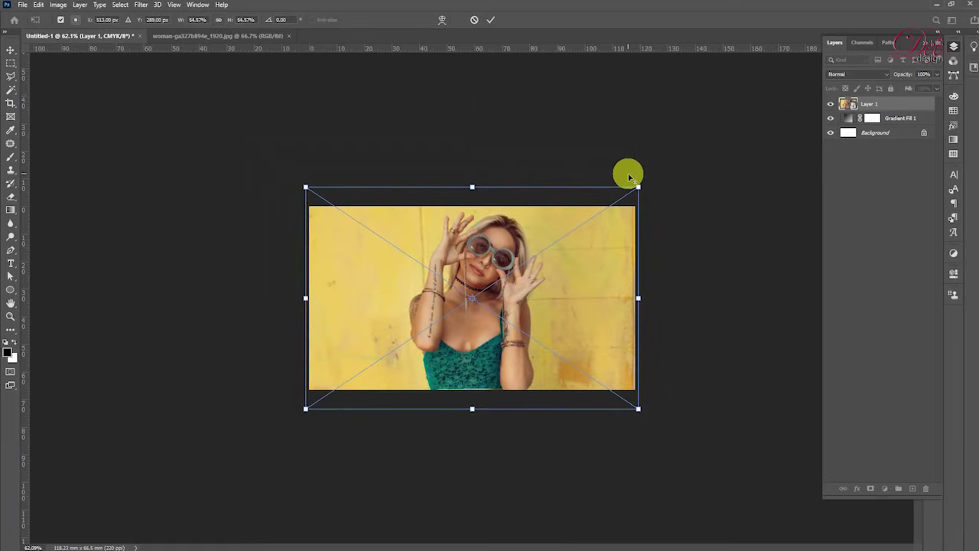
{"action": "left_click_drag", "start_coordinate": [560, 208], "coordinate": [563, 233]}
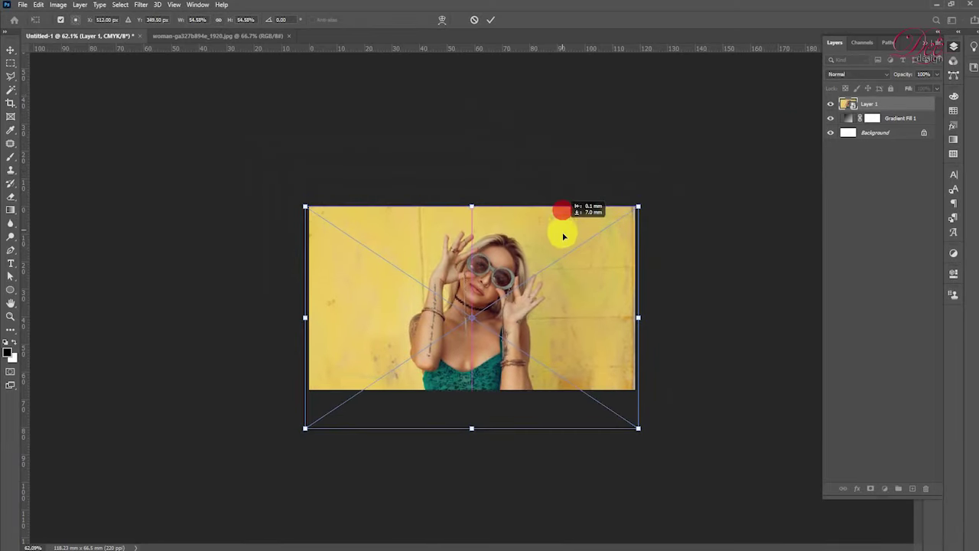
{"action": "key", "text": "Return"}
{"action": "key", "text": "ctrl+plus"}
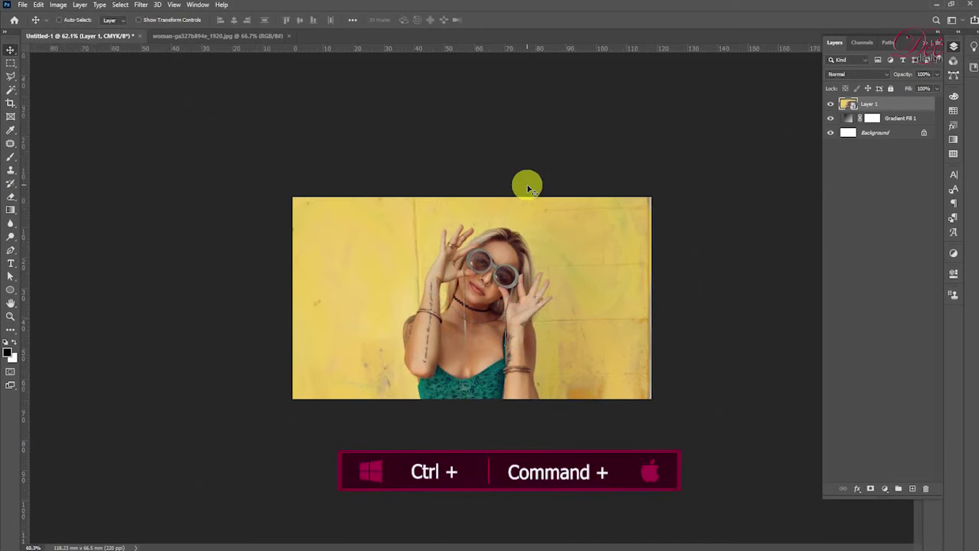
{"action": "key", "text": "ctrl+plus"}
{"action": "key", "text": "ctrl+plus"}
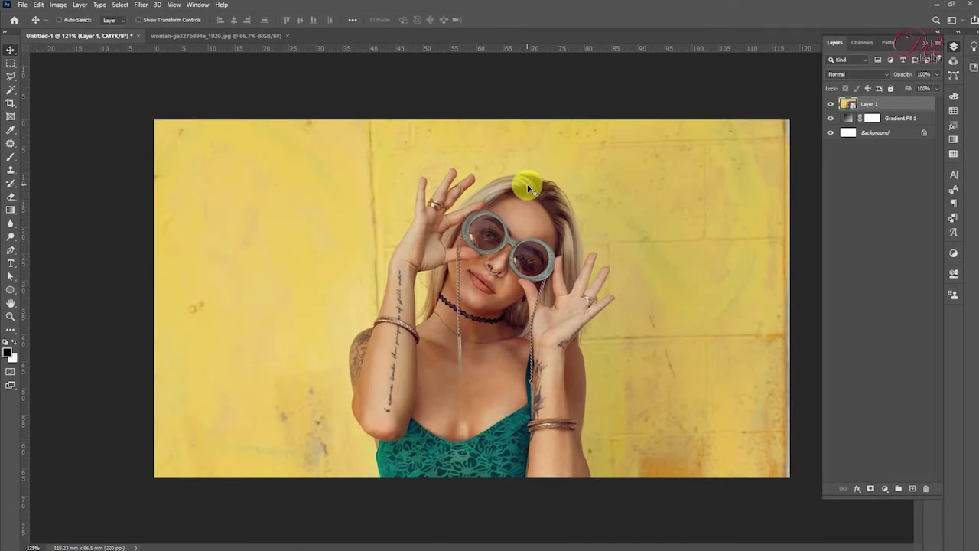
- Add a layer mask to Layer 1 and fill it with Black
{"action": "left_click", "coordinate": [871, 490]}
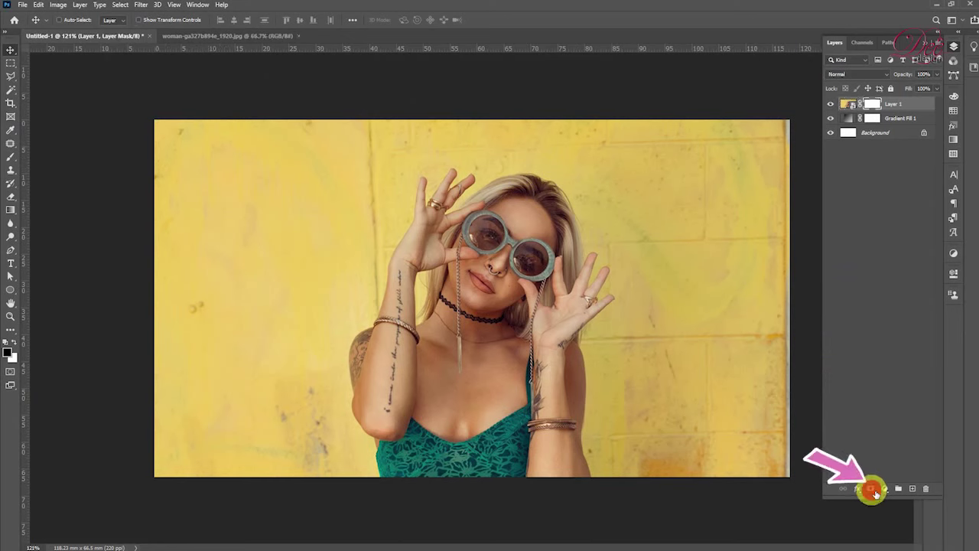
{"action": "left_click", "coordinate": [61, 6]}
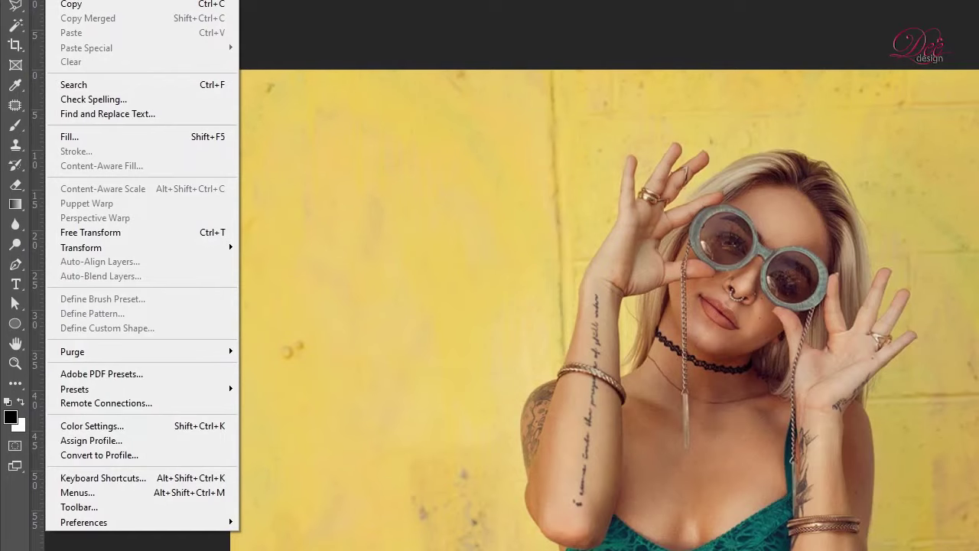
{"action": "left_click", "coordinate": [117, 138]}
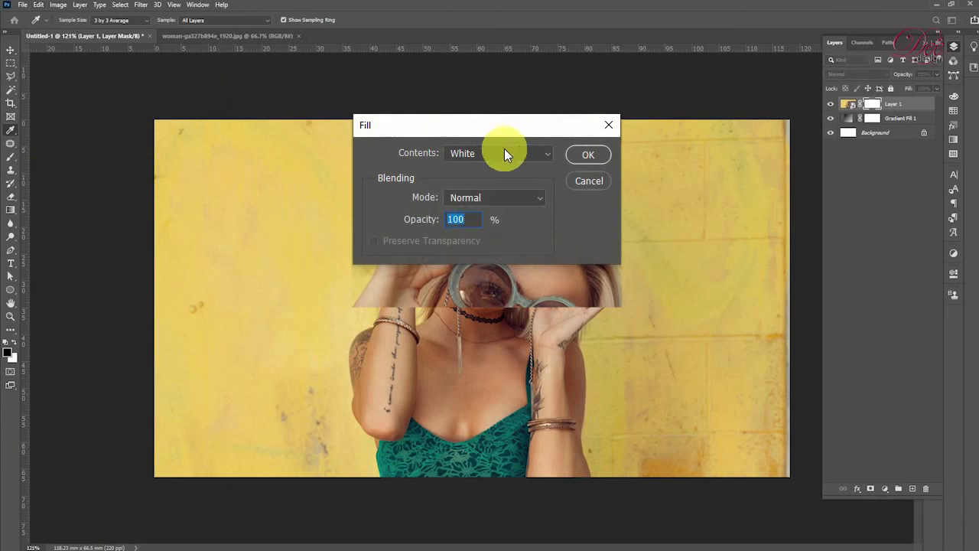
{"action": "left_click", "coordinate": [505, 153]}
{"action": "left_click", "coordinate": [466, 272]}
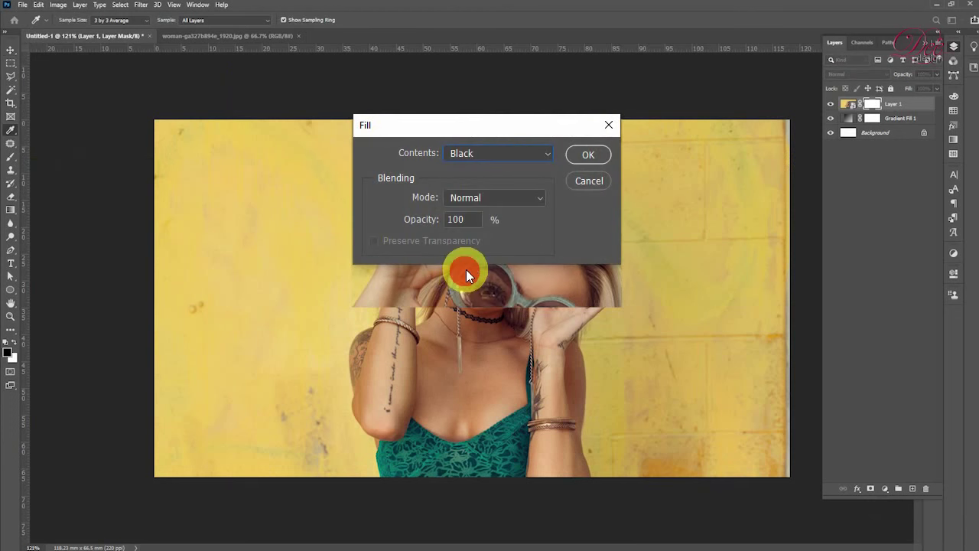
{"action": "left_click", "coordinate": [591, 155]}
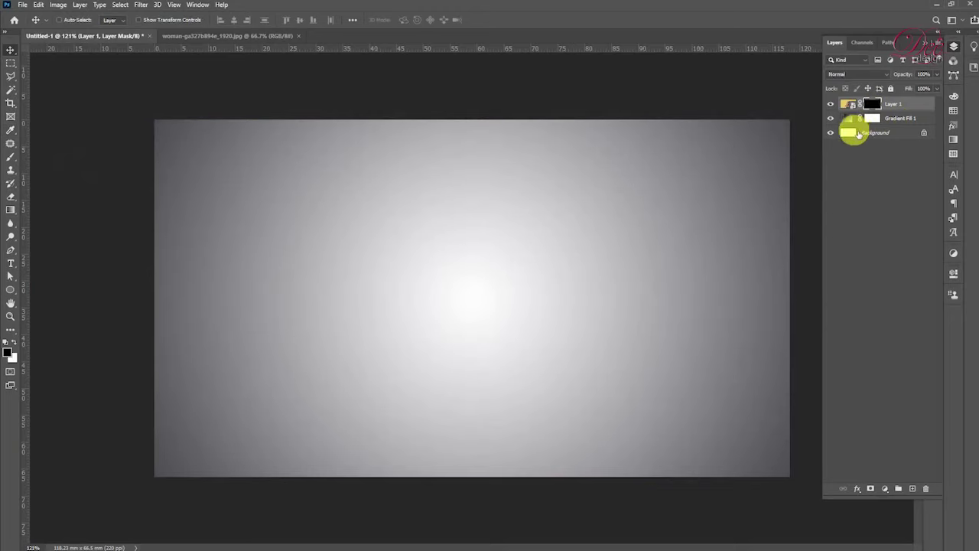
- Select the Brush tool with the Painter 3 preset from Painter Brushes
{"action": "left_click", "coordinate": [12, 157]}
{"action": "left_click", "coordinate": [59, 157]}
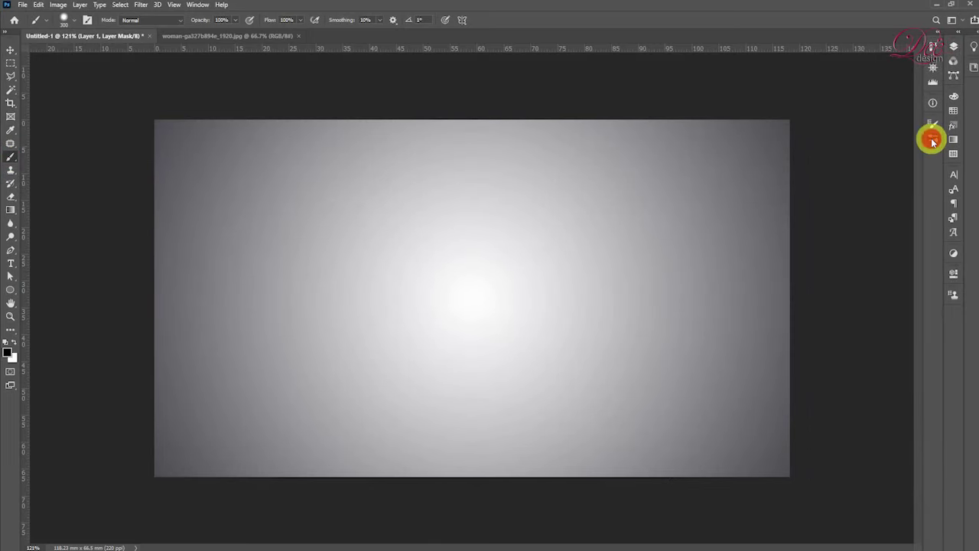
{"action": "left_click", "coordinate": [932, 140]}
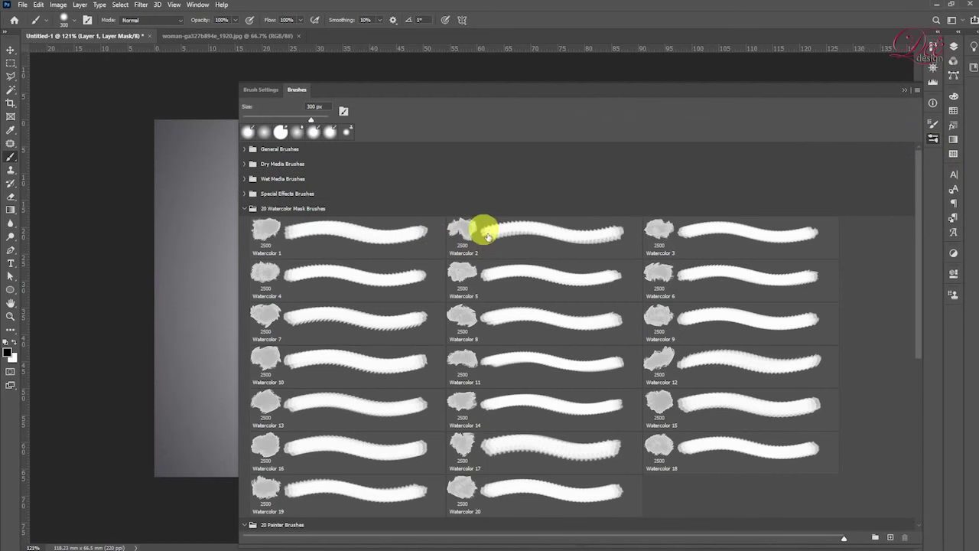
{"action": "left_click", "coordinate": [246, 208]}
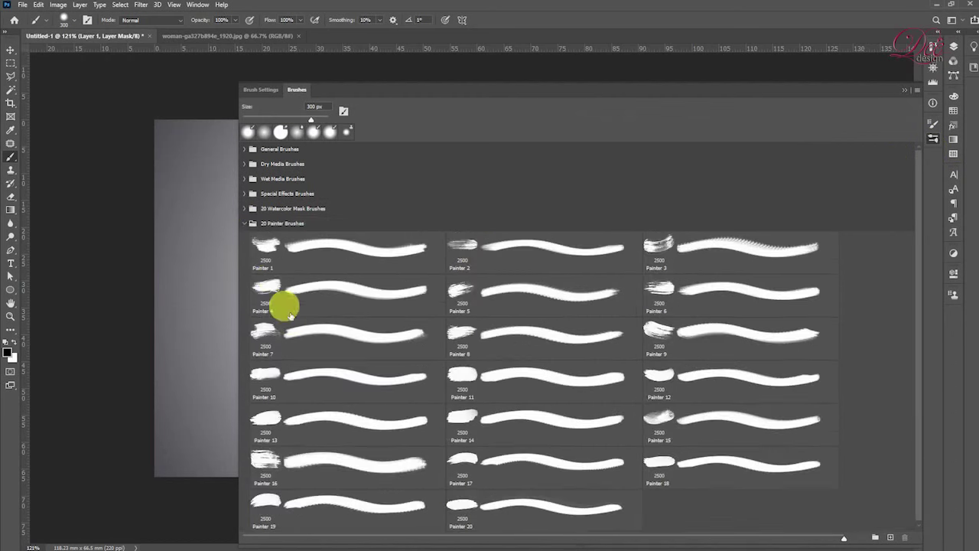
{"action": "left_click", "coordinate": [668, 248]}
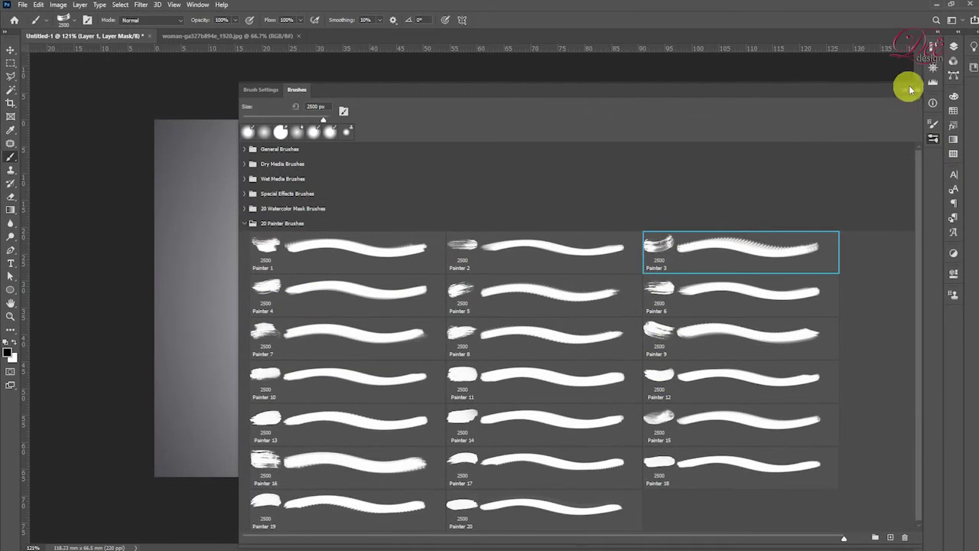
{"action": "left_click", "coordinate": [907, 91]}
{"action": "left_click", "coordinate": [948, 46]}
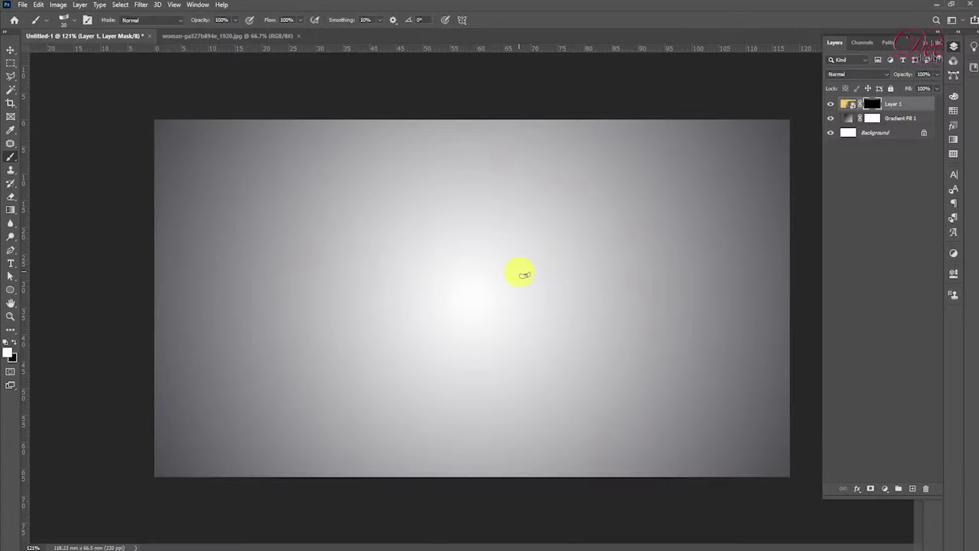
- Paint white strokes on the mask to reveal the woman, rotating the brush angle to -96°
{"action": "key", "text": "bracketright"}
{"action": "key", "text": "bracketright"}
{"action": "key", "text": "bracketright"}
{"action": "key", "text": "bracketright"}
{"action": "key", "text": "bracketright"}
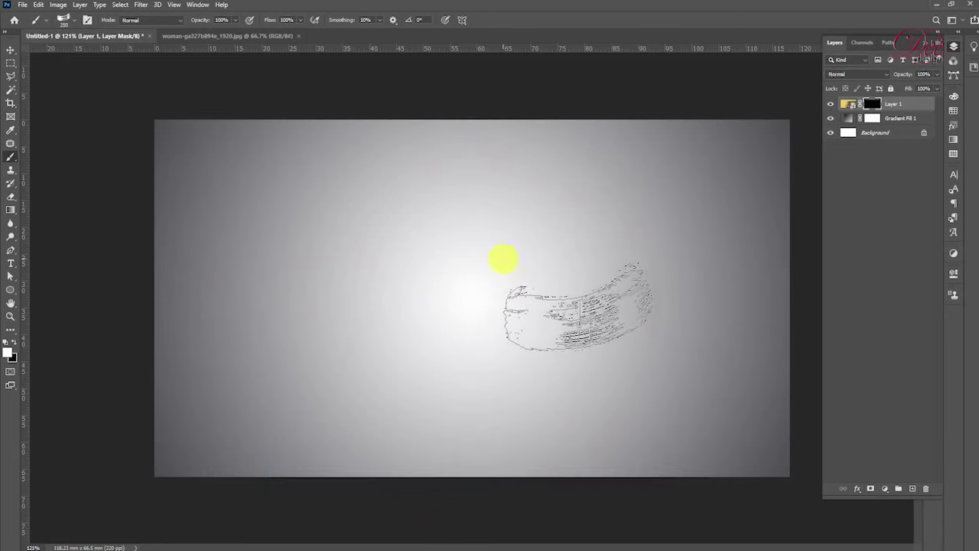
{"action": "left_click", "coordinate": [495, 263]}
{"action": "left_click_drag", "start_coordinate": [494, 257], "coordinate": [490, 227]}
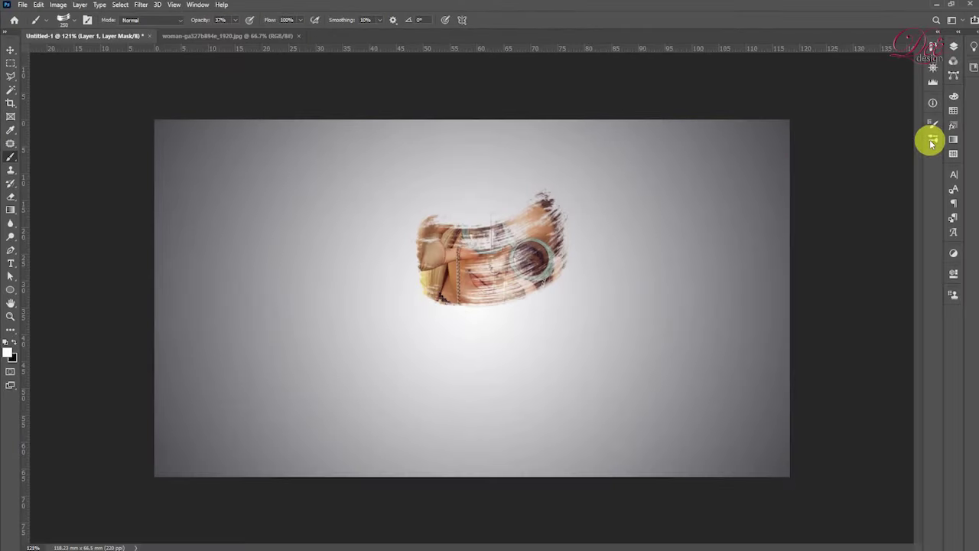
{"action": "left_click", "coordinate": [931, 139]}
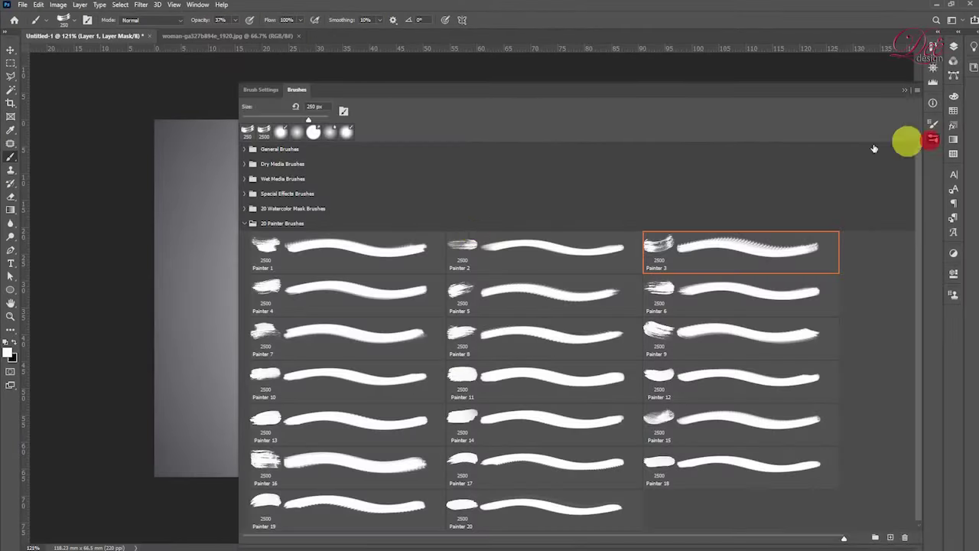
{"action": "left_click", "coordinate": [266, 91]}
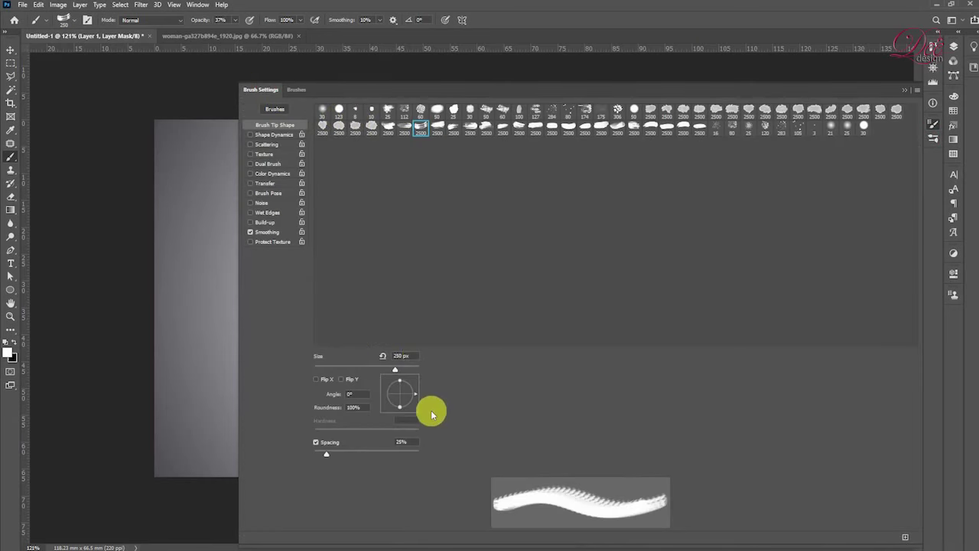
{"action": "left_click_drag", "start_coordinate": [400, 401], "coordinate": [399, 414]}
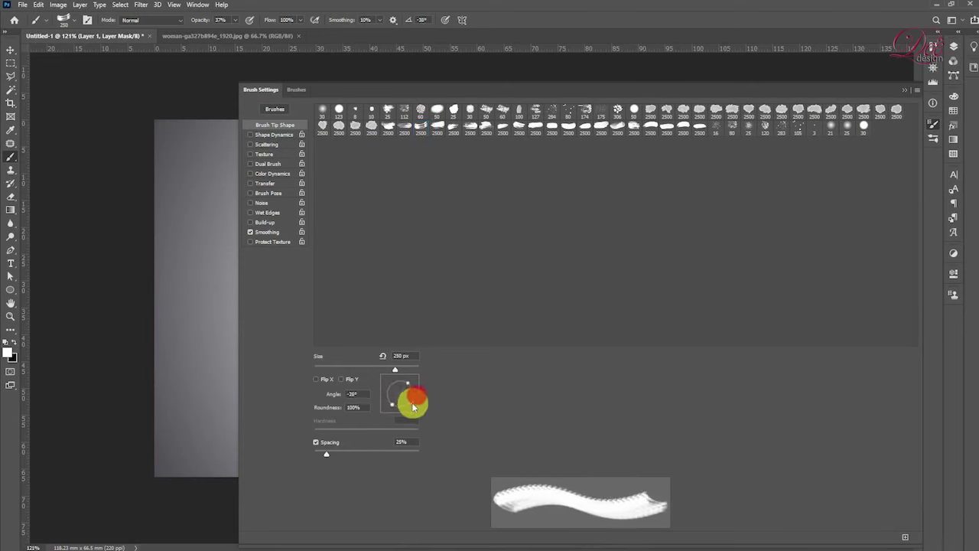
{"action": "left_click", "coordinate": [933, 124]}
{"action": "mouse_move", "coordinate": [444, 216]}
{"action": "left_mouse_down"}
{"action": "mouse_move", "coordinate": [422, 229]}
{"action": "mouse_move", "coordinate": [574, 221]}
{"action": "mouse_move", "coordinate": [536, 329]}
{"action": "left_mouse_up"}
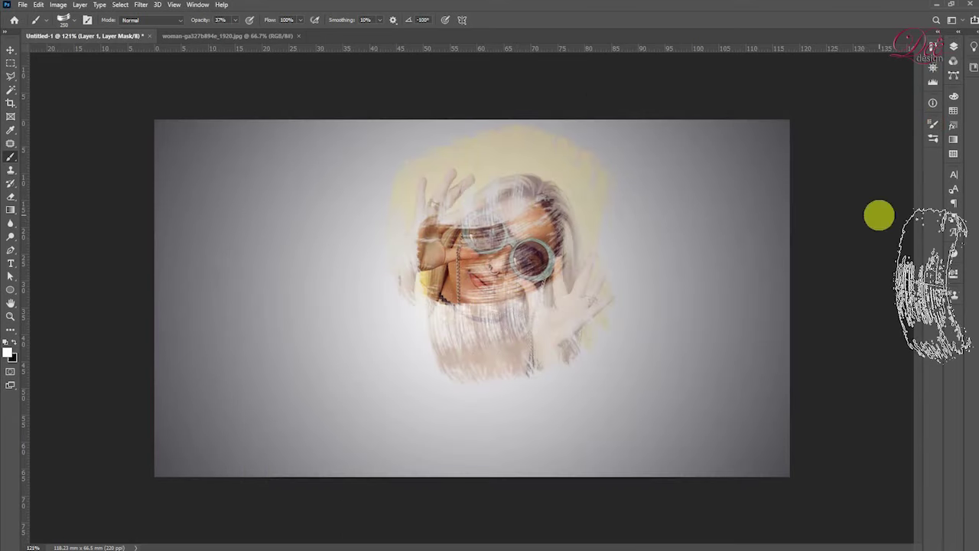
- Switch to a smaller Painter 15 brush and reveal more around her face
{"action": "left_click", "coordinate": [933, 137]}
{"action": "left_click", "coordinate": [669, 421]}
{"action": "left_click", "coordinate": [933, 137]}
{"action": "key", "text": "bracketleft"}
{"action": "key", "text": "bracketleft"}
{"action": "key", "text": "bracketleft"}
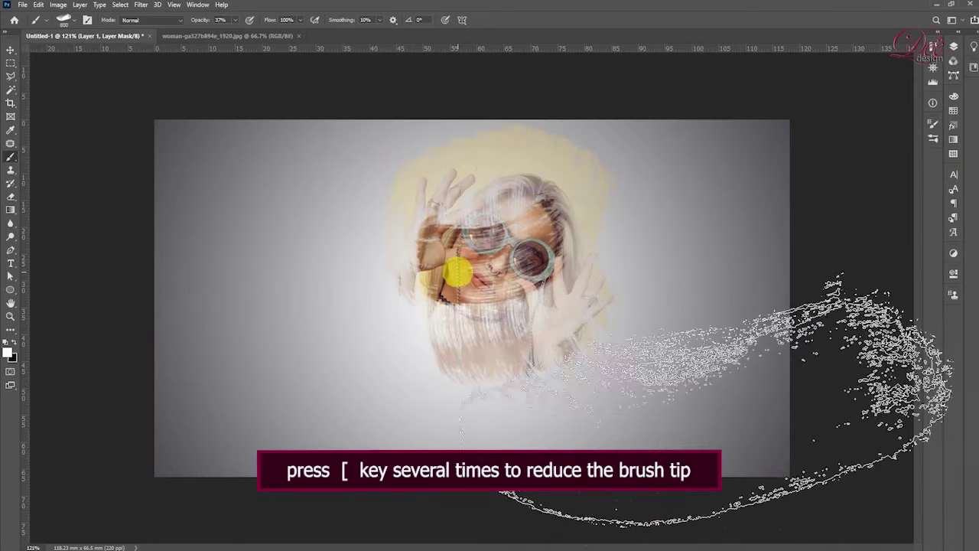
{"action": "key", "text": "bracketleft"}
{"action": "key", "text": "bracketleft"}
{"action": "key", "text": "bracketleft"}
{"action": "key", "text": "bracketleft"}
{"action": "key", "text": "bracketleft"}
{"action": "key", "text": "bracketleft"}
{"action": "left_click_drag", "start_coordinate": [516, 258], "coordinate": [516, 260]}
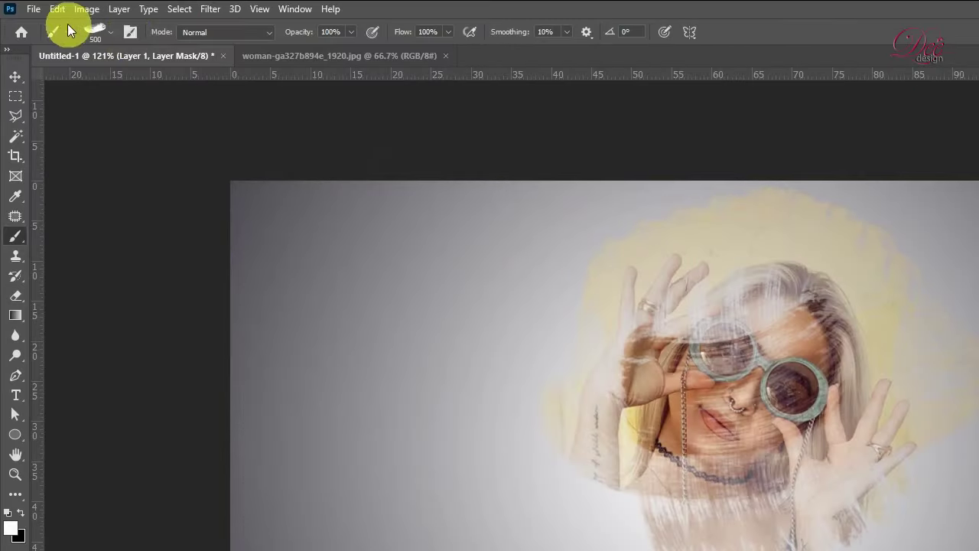
- Rotate the brush angle to -55° and paint a dab over her face
{"action": "left_click", "coordinate": [130, 31]}
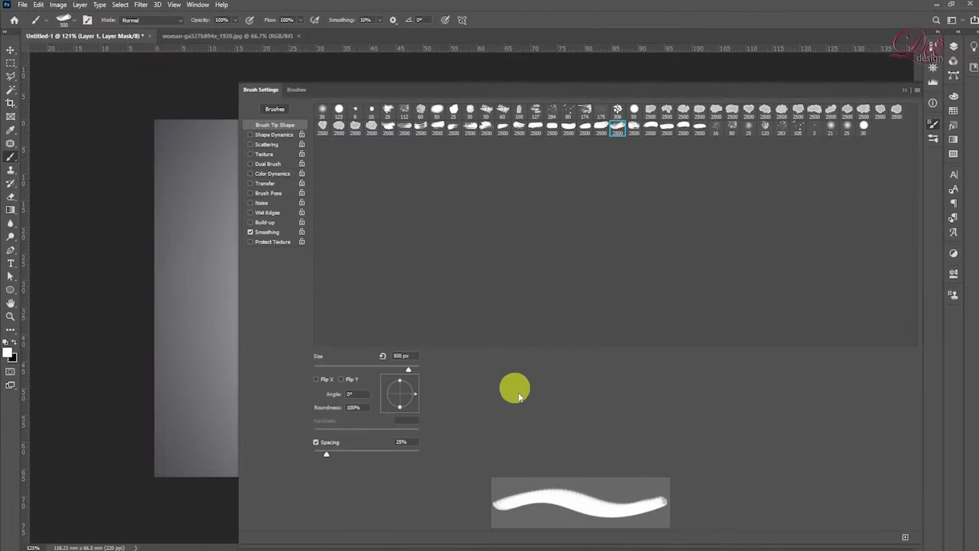
{"action": "left_click_drag", "start_coordinate": [416, 394], "coordinate": [408, 406]}
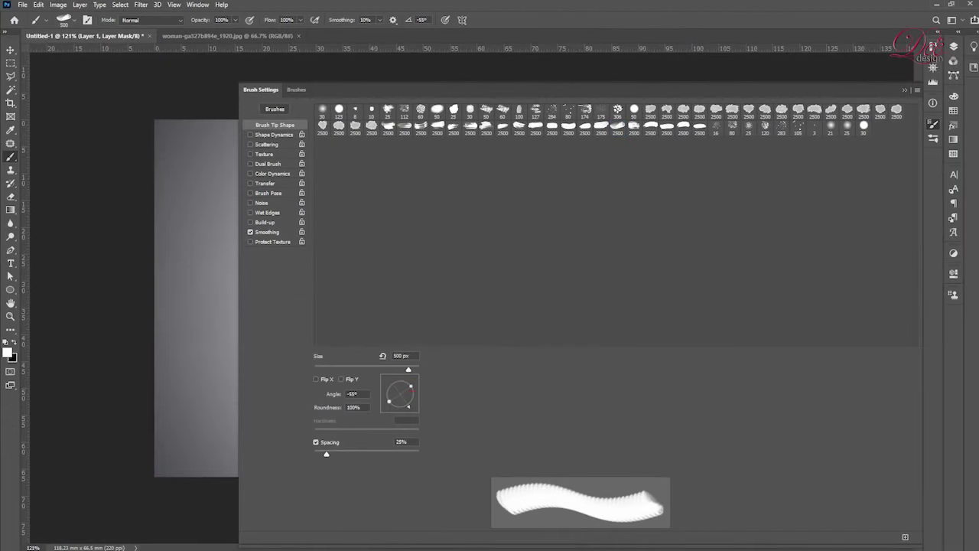
{"action": "left_click", "coordinate": [934, 124]}
{"action": "left_click", "coordinate": [495, 281]}
- Paint the yellow wall back in around her with the Watercolor 9 brush
{"action": "left_click", "coordinate": [933, 137]}
{"action": "left_click", "coordinate": [243, 212]}
{"action": "left_click", "coordinate": [661, 317]}
{"action": "left_click", "coordinate": [933, 135]}
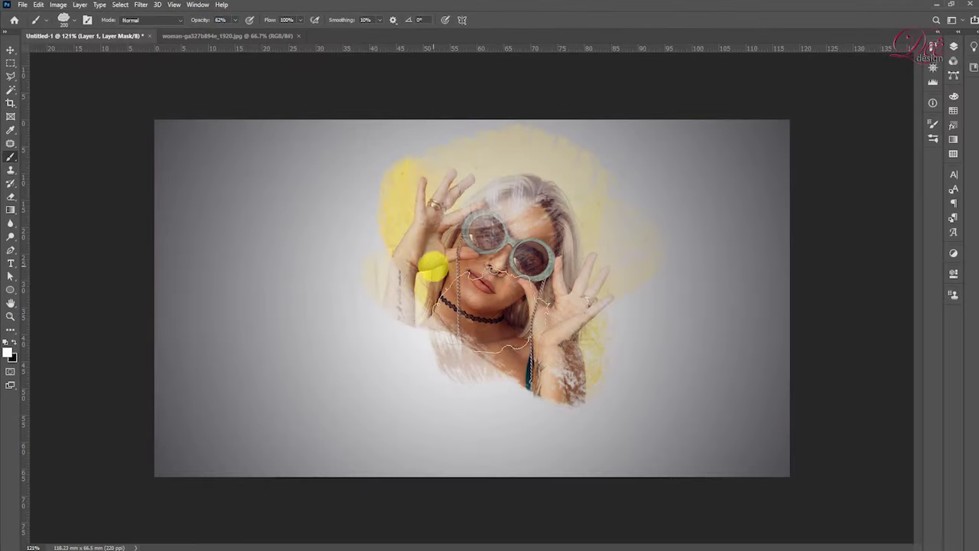
{"action": "left_click_drag", "start_coordinate": [431, 260], "coordinate": [391, 234]}
{"action": "left_click_drag", "start_coordinate": [666, 321], "coordinate": [628, 308]}
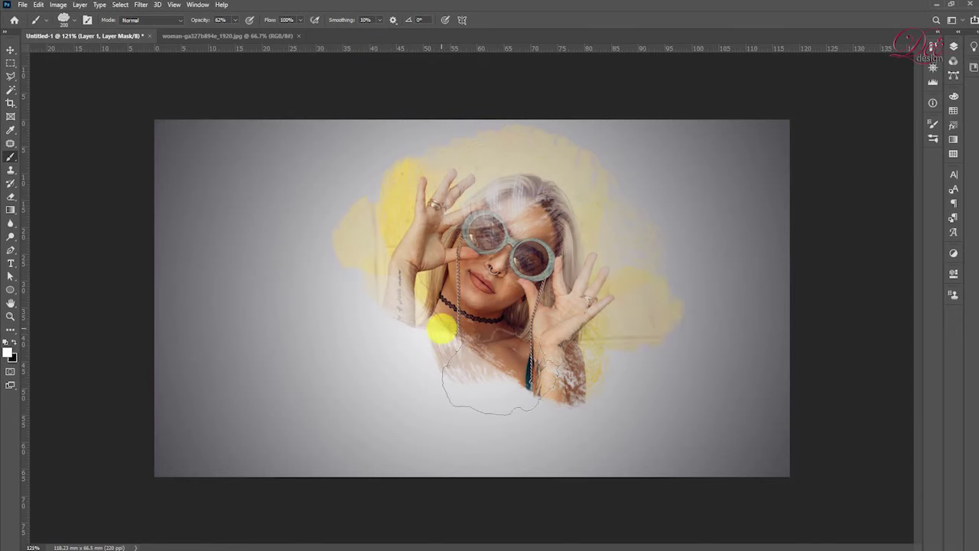
{"action": "left_click_drag", "start_coordinate": [409, 164], "coordinate": [337, 138]}
- Fade her lower body softly using another watercolor brush at 28% opacity
{"action": "left_click", "coordinate": [933, 140]}
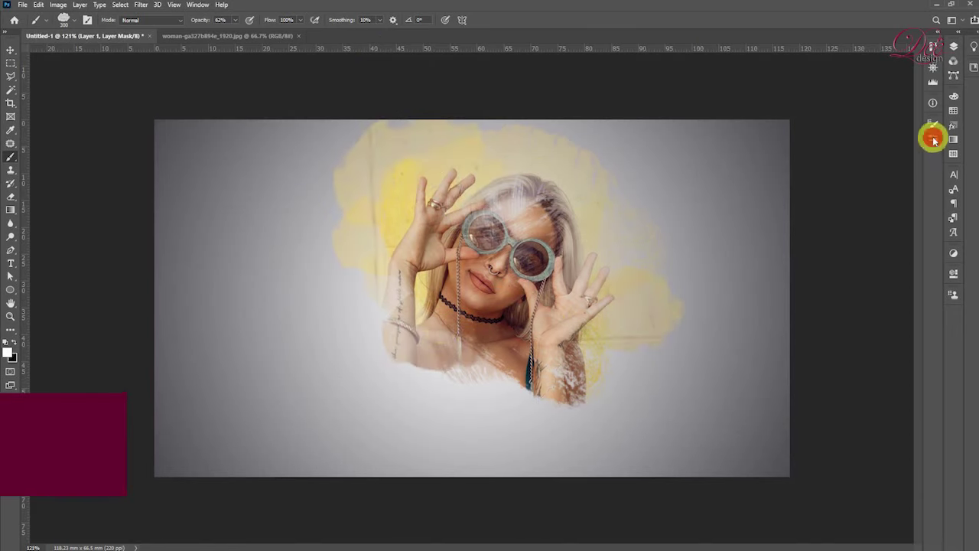
{"action": "left_click", "coordinate": [656, 358]}
{"action": "left_click", "coordinate": [939, 138]}
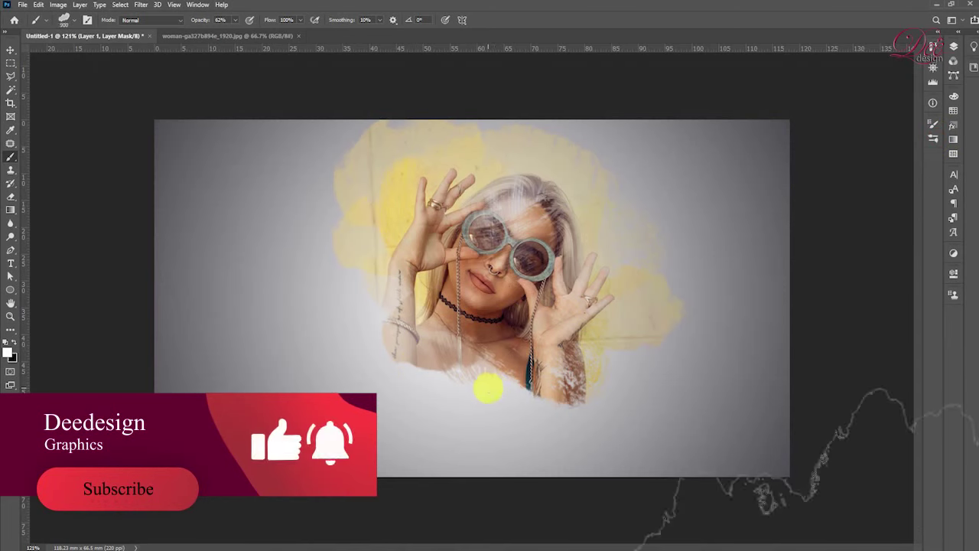
{"action": "left_click_drag", "start_coordinate": [205, 20], "coordinate": [192, 20]}
{"action": "mouse_move", "coordinate": [518, 385]}
{"action": "left_mouse_down"}
{"action": "mouse_move", "coordinate": [405, 417]}
{"action": "mouse_move", "coordinate": [406, 380]}
{"action": "left_mouse_up"}
- At 67° angle and 79% opacity, paint a yellow wash on her right side
{"action": "left_click", "coordinate": [934, 125]}
{"action": "left_click", "coordinate": [934, 124]}
{"action": "left_click_drag", "start_coordinate": [201, 20], "coordinate": [230, 20]}
{"action": "left_click_drag", "start_coordinate": [349, 304], "coordinate": [360, 413]}
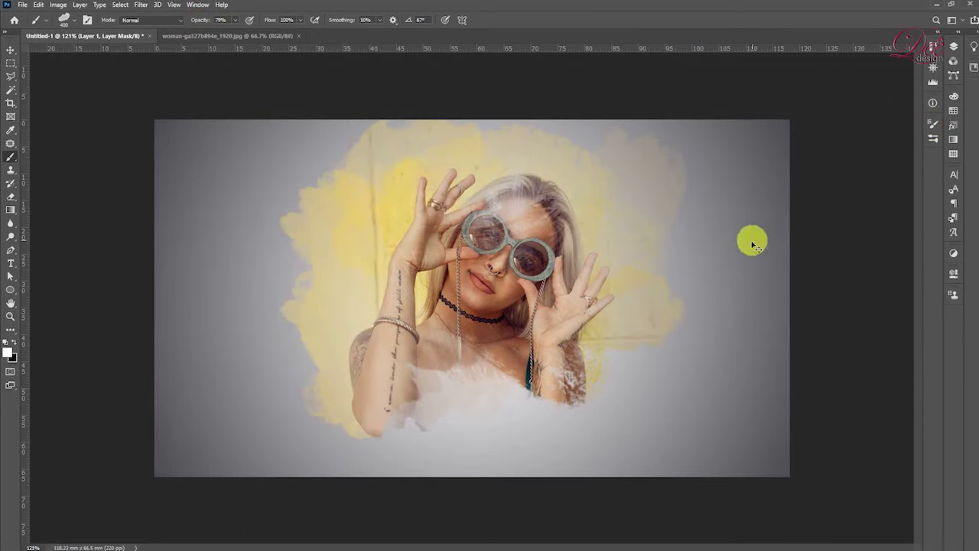
{"action": "key", "text": "ctrl+z"}
{"action": "left_click_drag", "start_coordinate": [639, 241], "coordinate": [654, 191]}
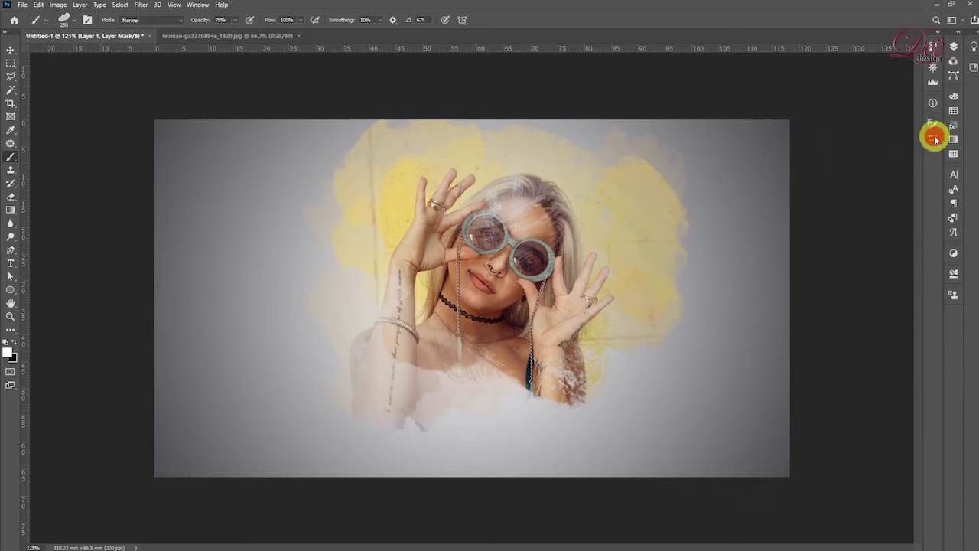
- Set up the Watercolor 19 brush at 46% opacity
{"action": "left_click", "coordinate": [935, 139]}
{"action": "left_click", "coordinate": [277, 492]}
{"action": "left_click", "coordinate": [935, 139]}
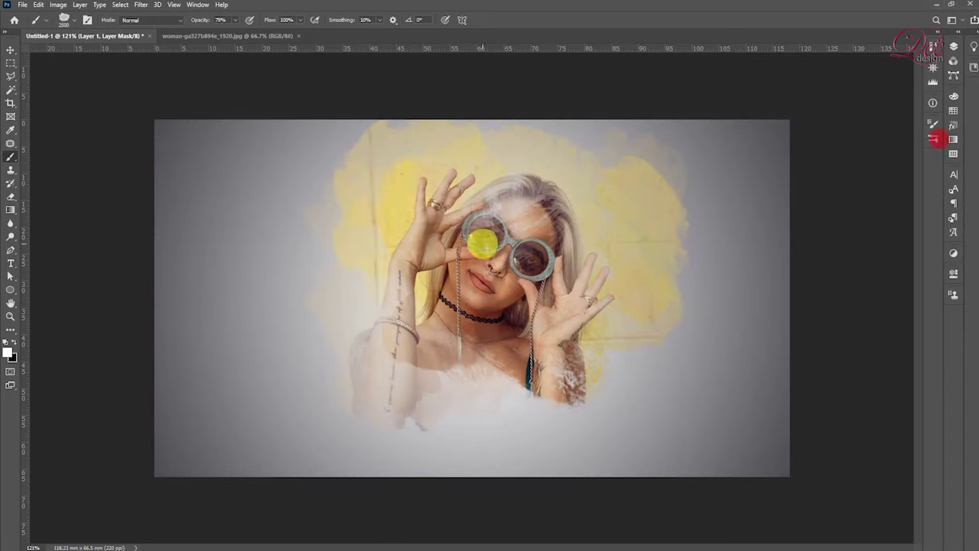
{"action": "left_click_drag", "start_coordinate": [203, 22], "coordinate": [180, 21]}
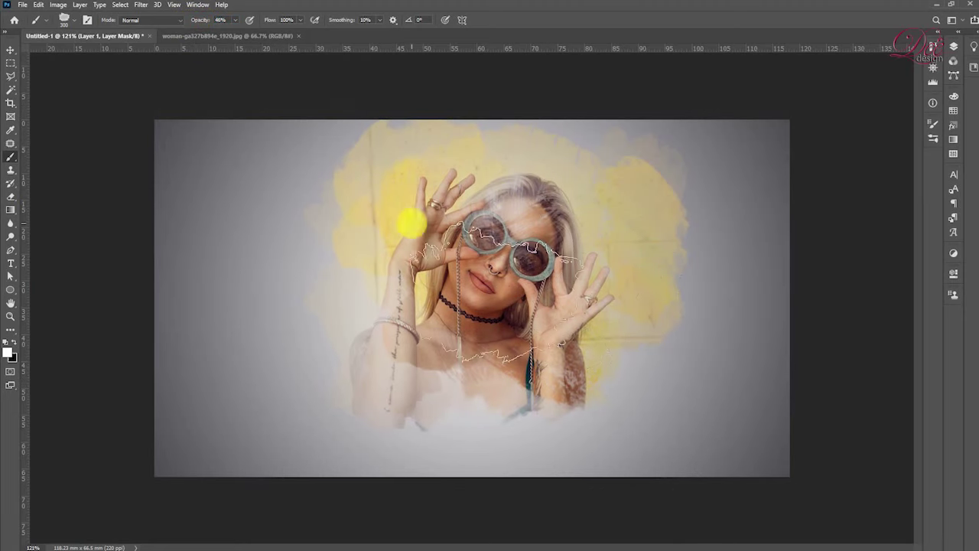
{"action": "left_click", "coordinate": [11, 49]}
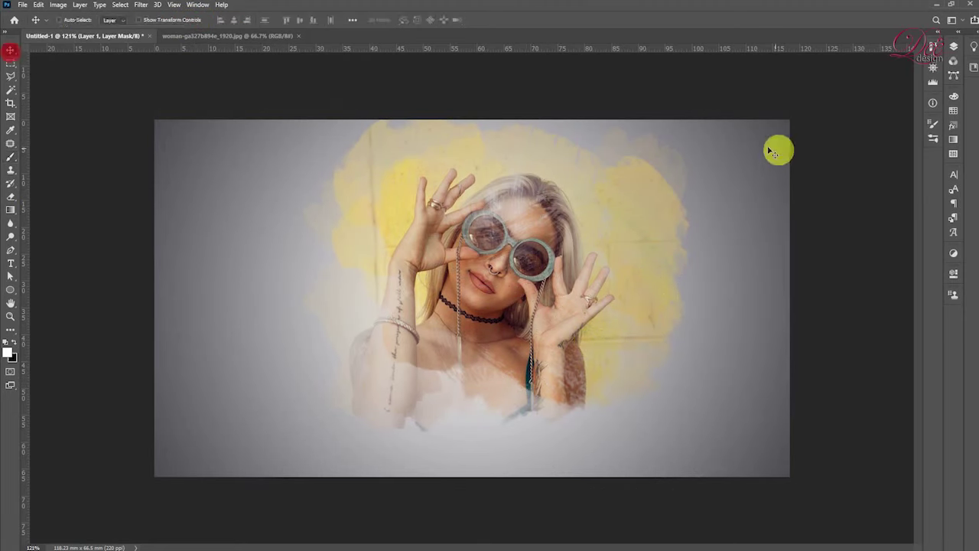
- Scale Layer 1's portrait down to about 70.65% and nudge it slightly left
{"action": "left_click", "coordinate": [955, 49]}
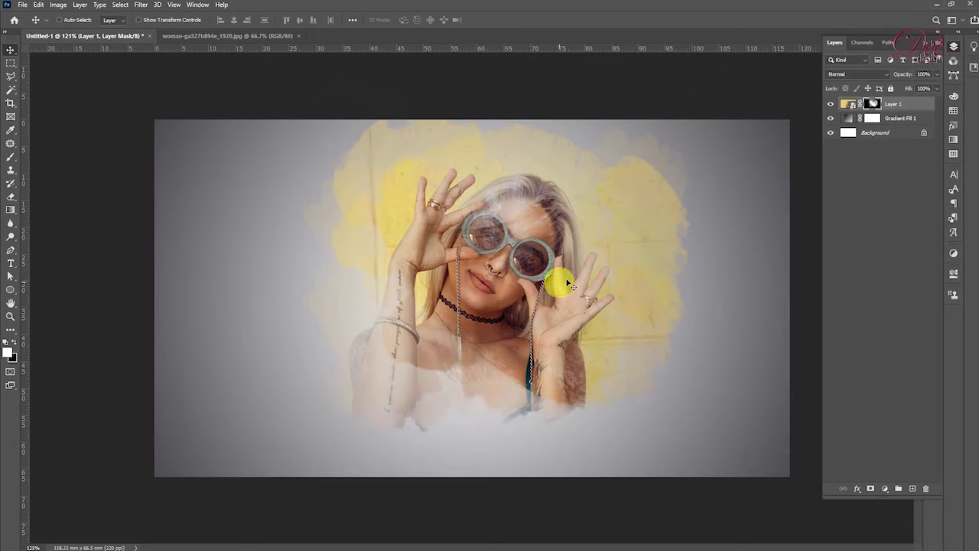
{"action": "key", "text": "ctrl+t"}
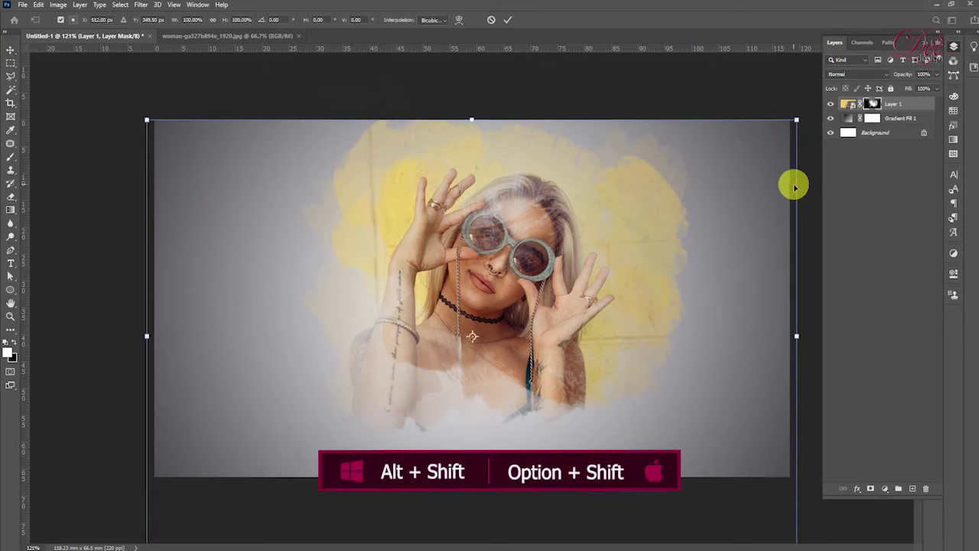
{"action": "left_click_drag", "start_coordinate": [797, 122], "coordinate": [715, 175]}
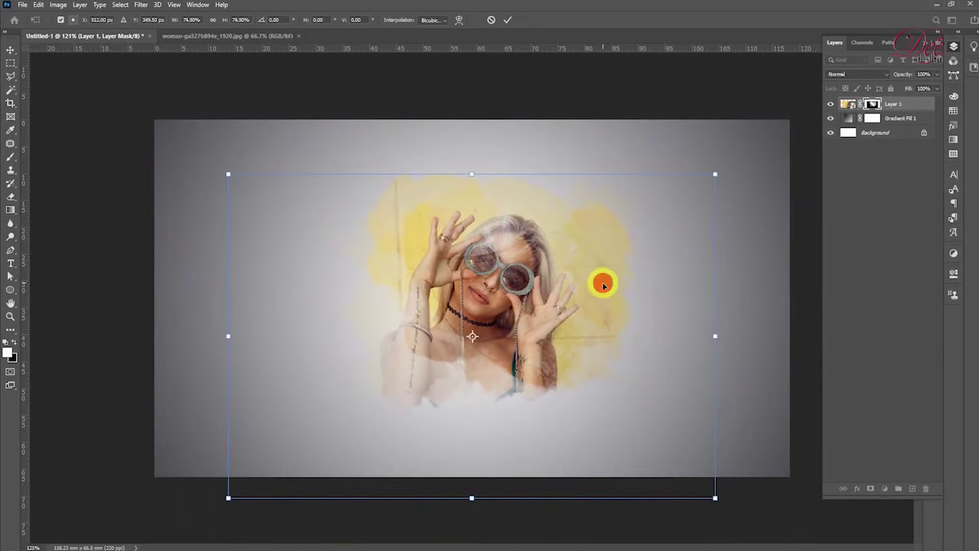
{"action": "left_click_drag", "start_coordinate": [603, 285], "coordinate": [586, 281]}
{"action": "left_click_drag", "start_coordinate": [697, 178], "coordinate": [689, 178]}
{"action": "key", "text": "Return"}
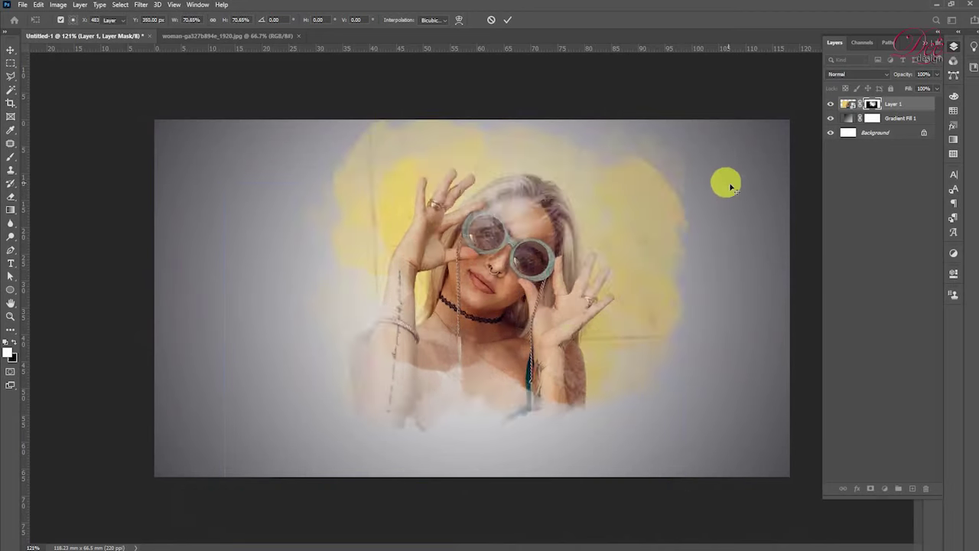
- View Layer 1's mask on its own and choose the Hard Round brush
{"action": "left_click", "coordinate": [873, 104], "text": "alt"}
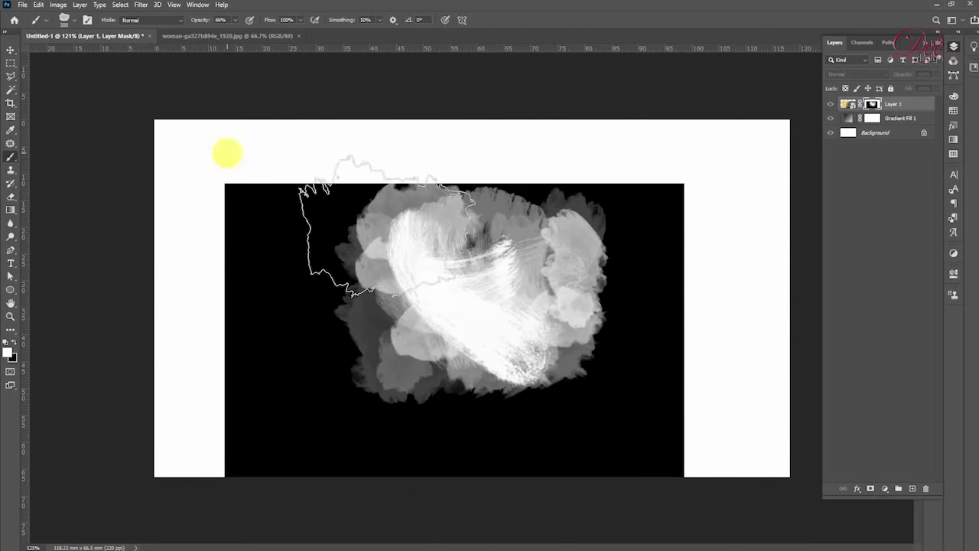
{"action": "left_click", "coordinate": [948, 42]}
{"action": "left_click", "coordinate": [935, 140]}
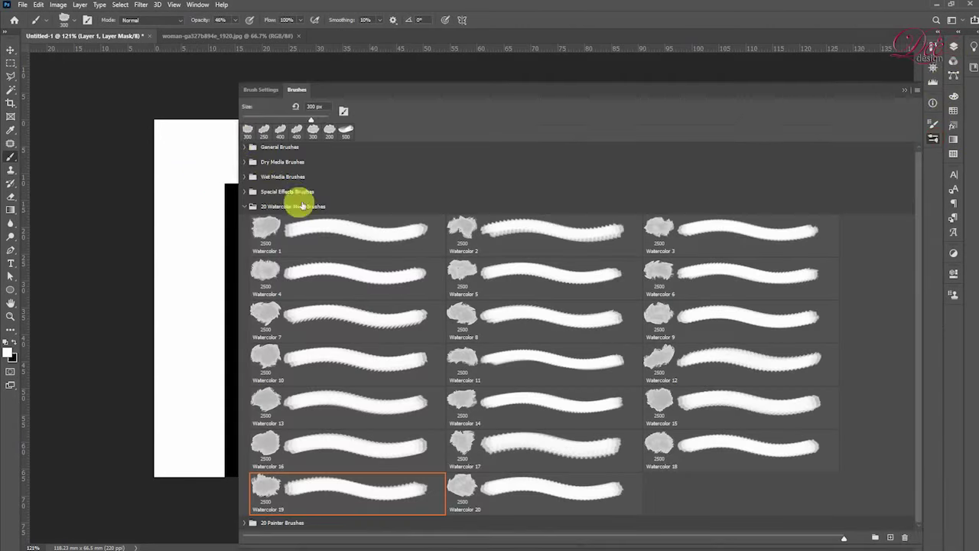
{"action": "left_click", "coordinate": [245, 147]}
{"action": "left_click", "coordinate": [546, 171]}
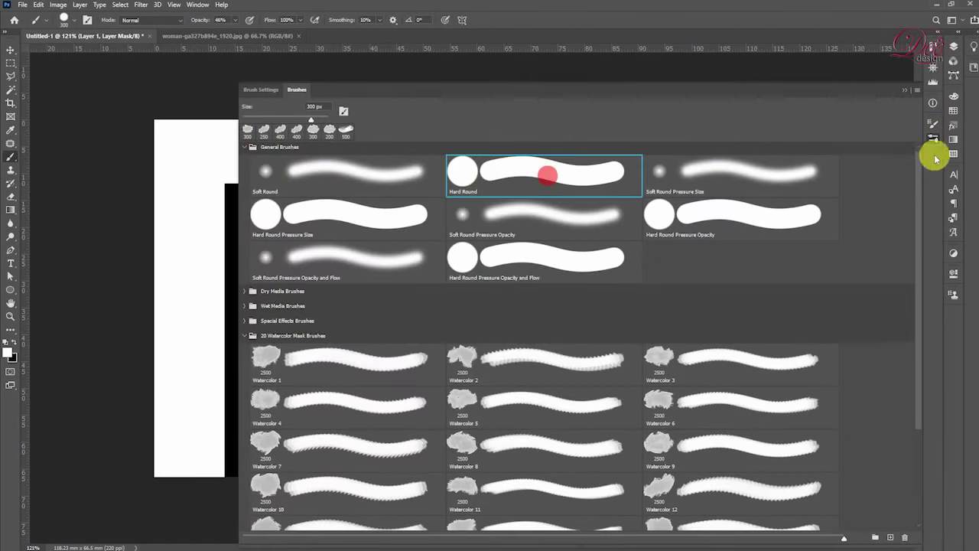
{"action": "left_click", "coordinate": [934, 140]}
- Paint the mask's stray white edges black at 100% opacity, then return to the composite
{"action": "left_click_drag", "start_coordinate": [187, 131], "coordinate": [169, 494]}
{"action": "key", "text": "ctrl+z"}
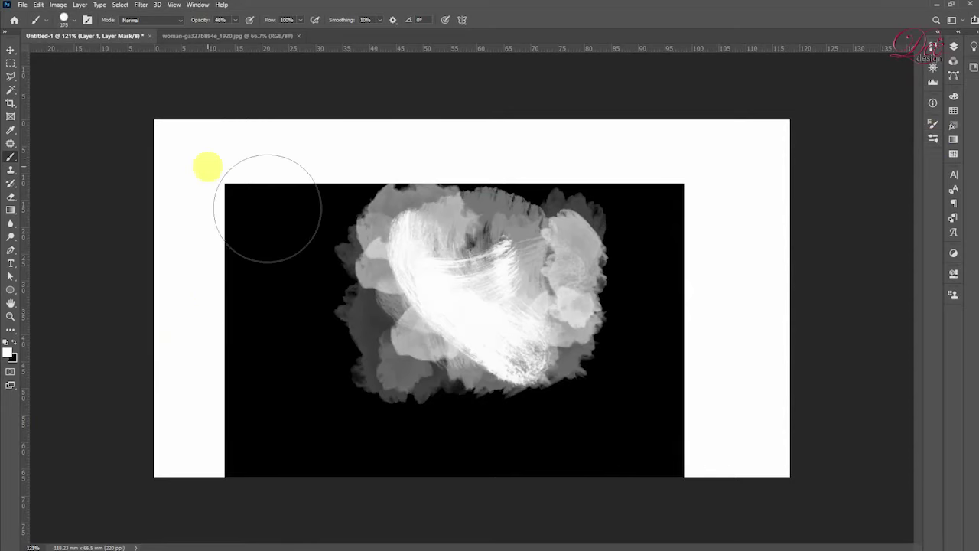
{"action": "left_click_drag", "start_coordinate": [201, 20], "coordinate": [349, 26]}
{"action": "left_click", "coordinate": [15, 345]}
{"action": "mouse_move", "coordinate": [192, 134]}
{"action": "left_mouse_down"}
{"action": "mouse_move", "coordinate": [444, 186]}
{"action": "mouse_move", "coordinate": [836, 470]}
{"action": "mouse_move", "coordinate": [776, 420]}
{"action": "mouse_move", "coordinate": [727, 428]}
{"action": "left_mouse_up"}
{"action": "left_click", "coordinate": [954, 47]}
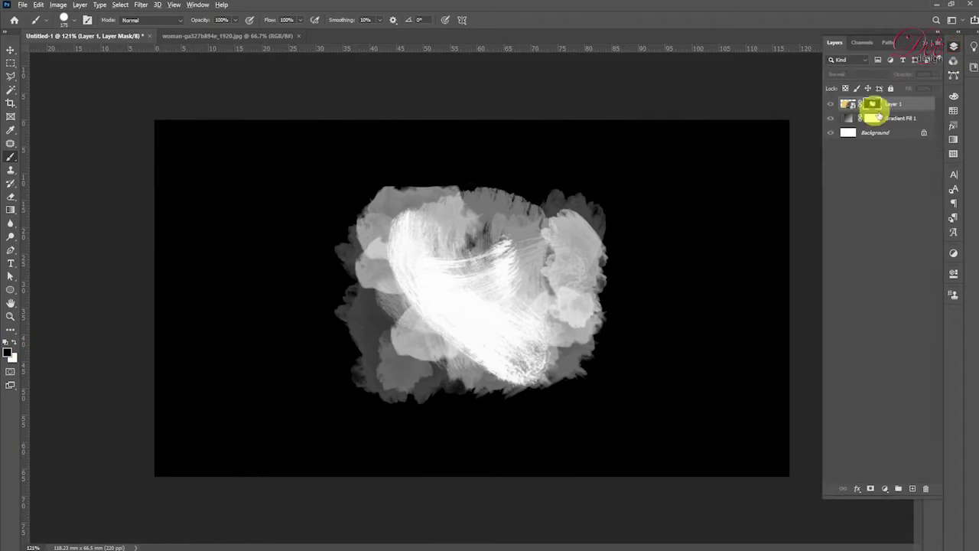
{"action": "left_click", "coordinate": [873, 107], "text": "alt"}
{"action": "left_click", "coordinate": [10, 50]}
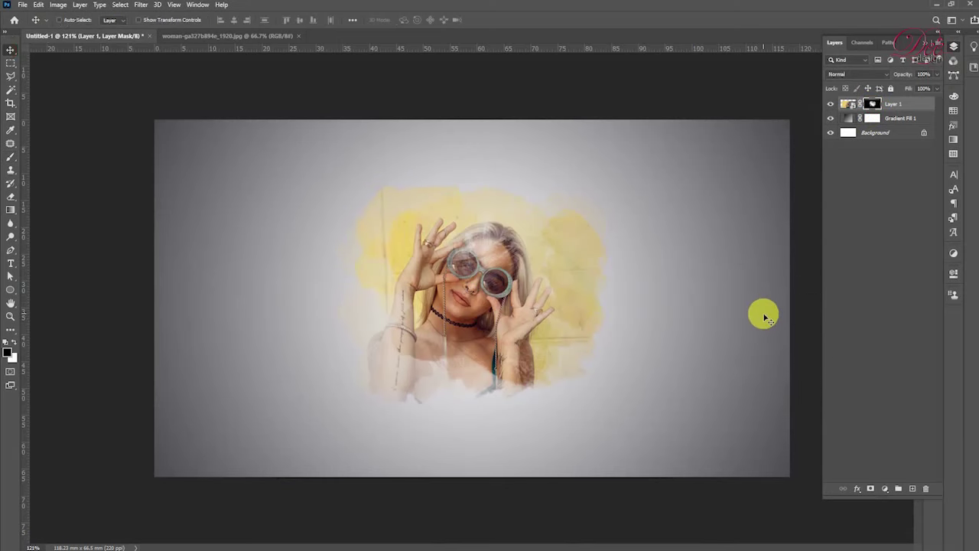
- Add a Gradient Fill layer clipped to Layer 1 and set it to Lighten blend mode
{"action": "scroll", "coordinate": [765, 317], "scroll_direction": "up", "scroll_amount": 2}
{"action": "scroll", "coordinate": [761, 314], "scroll_direction": "up", "scroll_amount": 1}
{"action": "scroll", "coordinate": [762, 314], "scroll_direction": "up", "scroll_amount": 1}
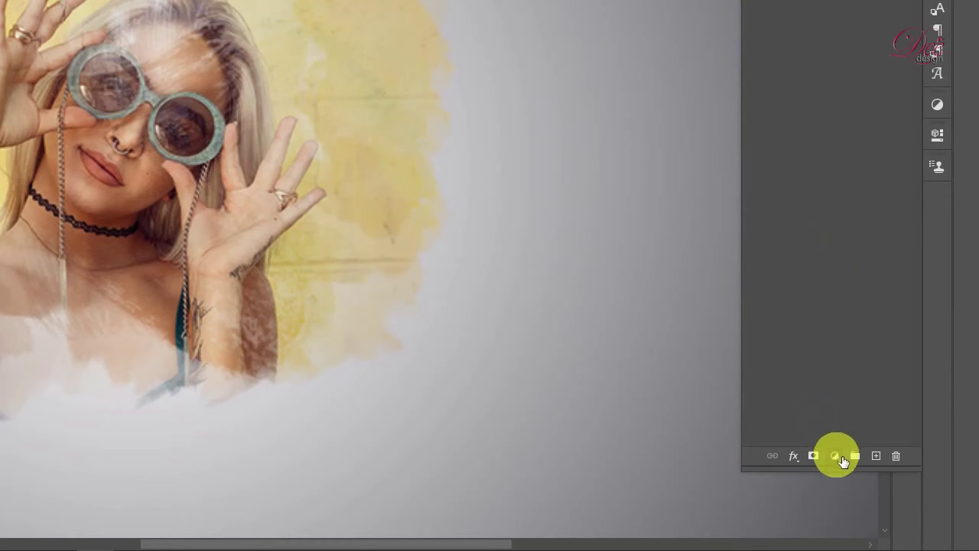
{"action": "left_click", "coordinate": [836, 457]}
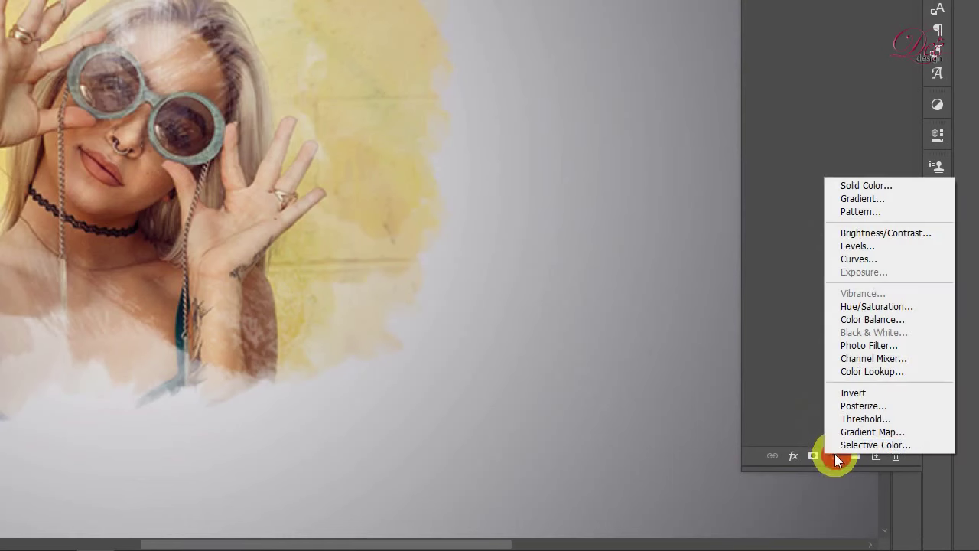
{"action": "left_click", "coordinate": [853, 198]}
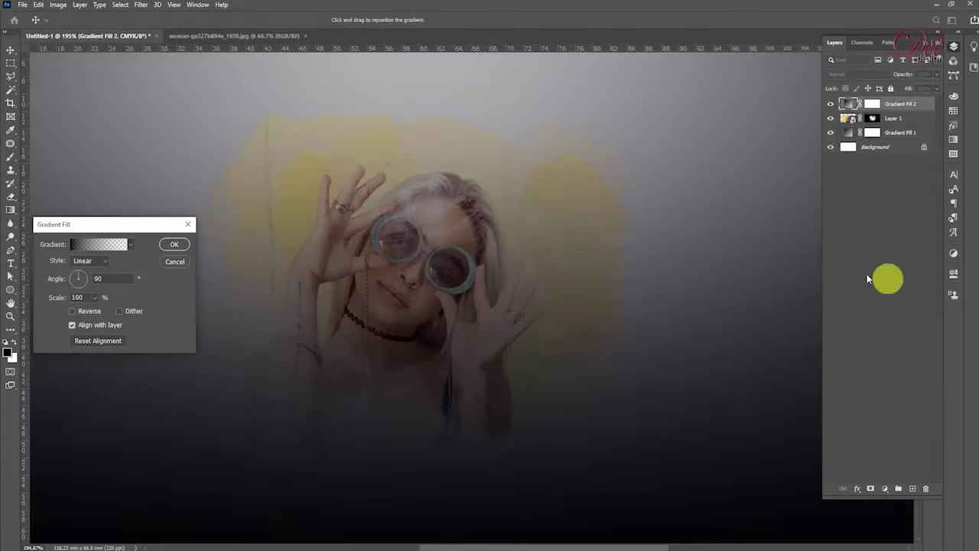
{"action": "left_click", "coordinate": [168, 245]}
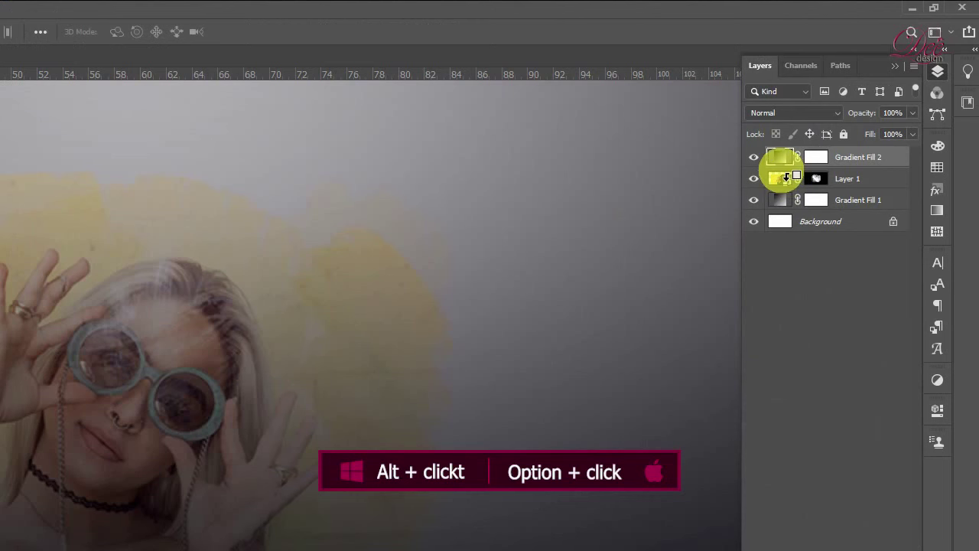
{"action": "left_click", "coordinate": [786, 178], "text": "alt"}
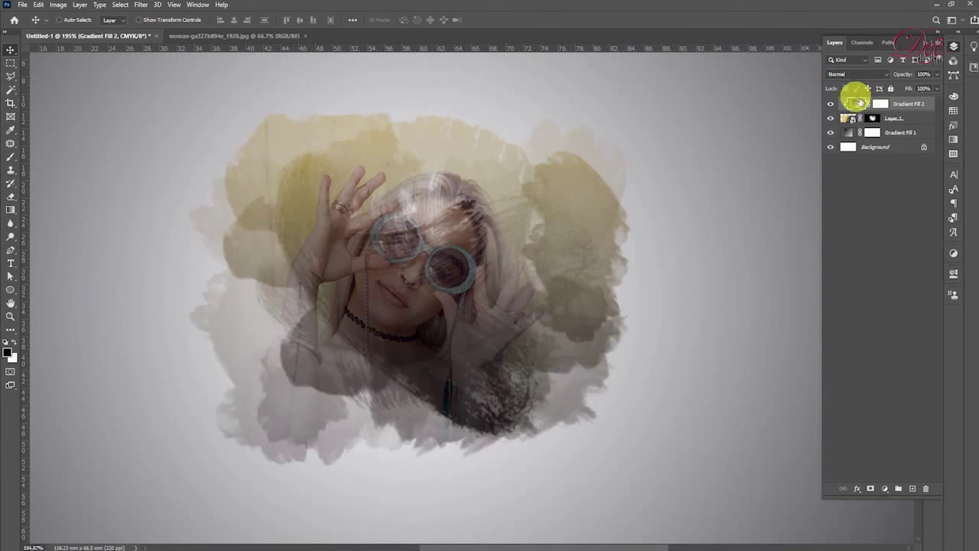
{"action": "left_click", "coordinate": [857, 74]}
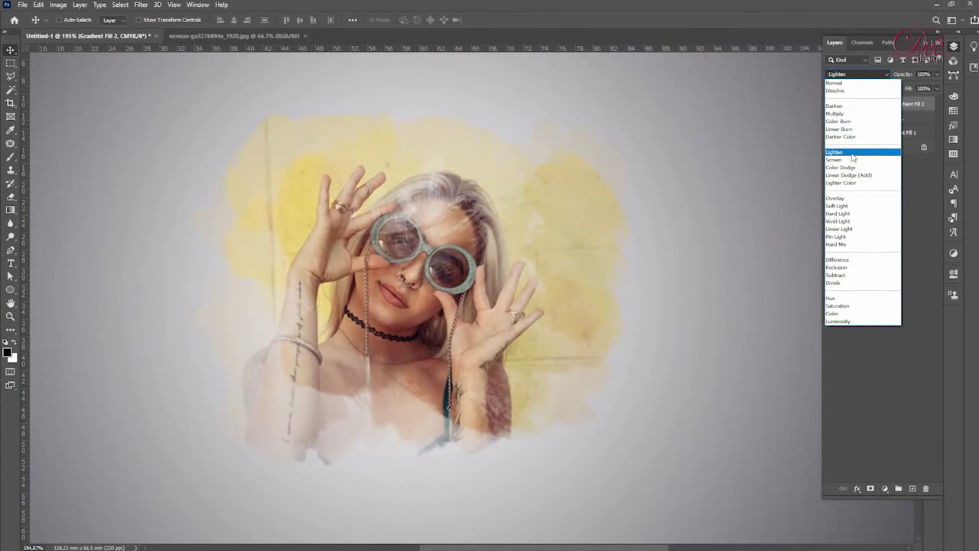
{"action": "left_click", "coordinate": [851, 152]}
- Change the gradient fill's gradient to the Purple_19 preset from the Purples folder
{"action": "double_click", "coordinate": [856, 103]}
{"action": "left_click", "coordinate": [103, 245]}
{"action": "left_click", "coordinate": [701, 197]}
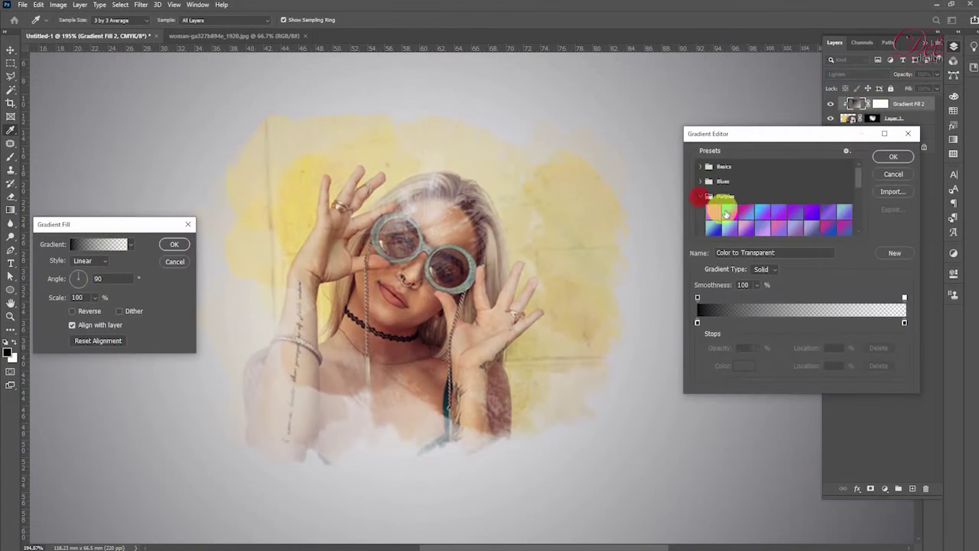
{"action": "left_click", "coordinate": [726, 213]}
{"action": "left_click", "coordinate": [816, 227]}
{"action": "scroll", "coordinate": [730, 245], "scroll_direction": "down", "scroll_amount": 1}
{"action": "left_click", "coordinate": [743, 226]}
{"action": "scroll", "coordinate": [720, 226], "scroll_direction": "down", "scroll_amount": 1}
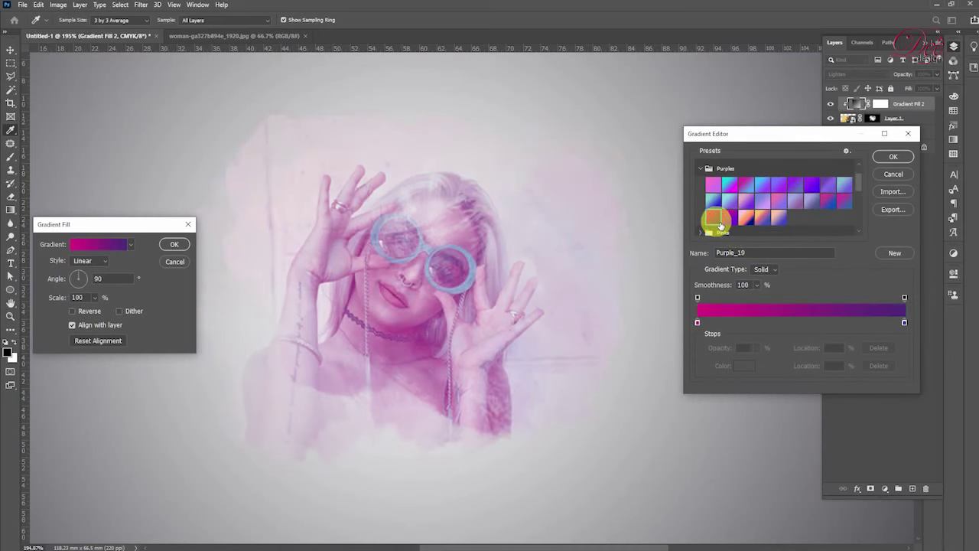
{"action": "left_click", "coordinate": [892, 159]}
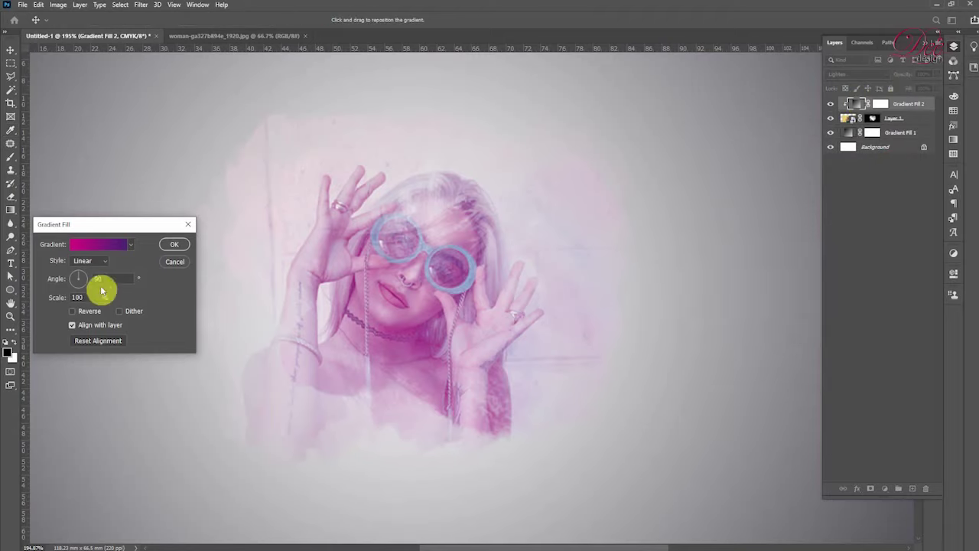
- Make the gradient fill Radial with Reverse ticked and apply it
{"action": "left_click", "coordinate": [94, 264]}
{"action": "left_click", "coordinate": [79, 279]}
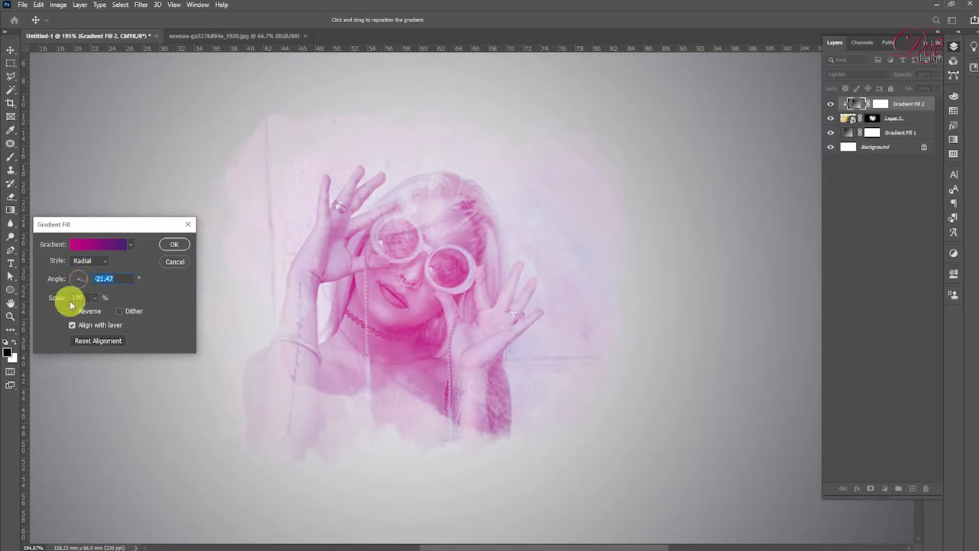
{"action": "left_click", "coordinate": [72, 311]}
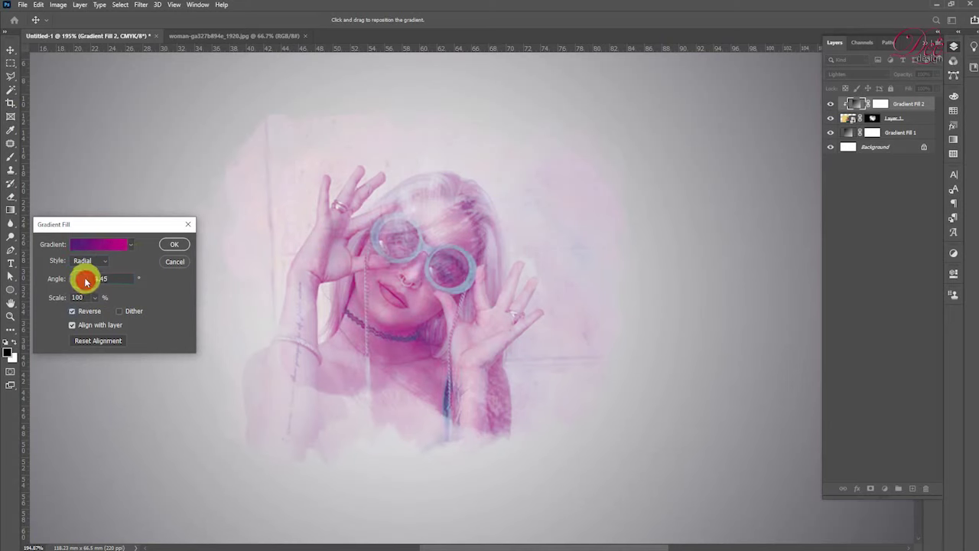
{"action": "left_click", "coordinate": [170, 245]}
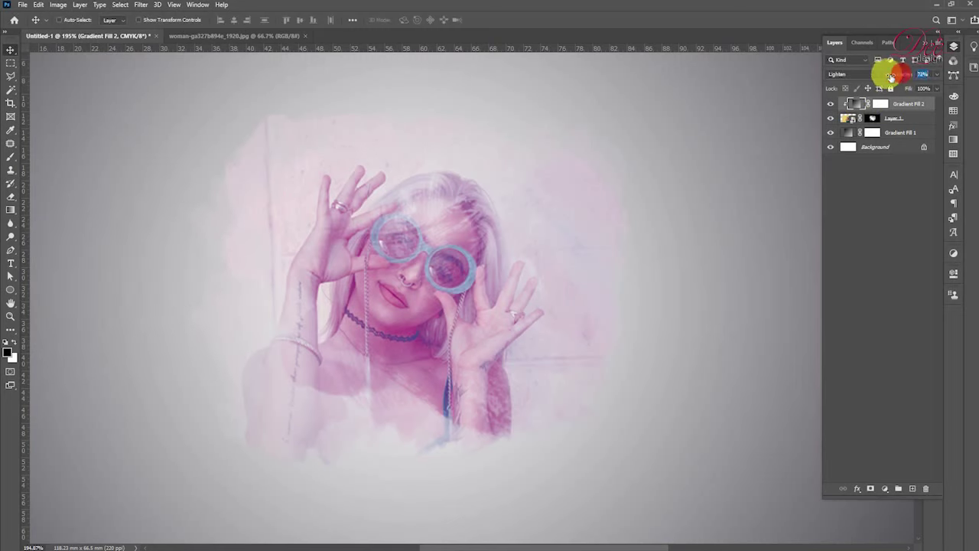
- Set Gradient Fill 2 to 70% opacity with the Lighter Color blend mode
{"action": "left_click_drag", "start_coordinate": [892, 78], "coordinate": [892, 77]}
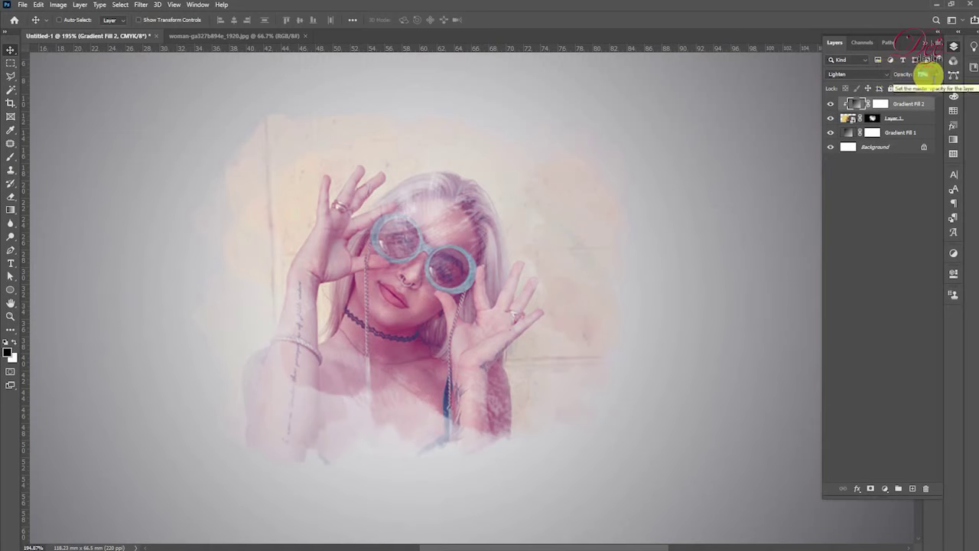
{"action": "left_click", "coordinate": [882, 74]}
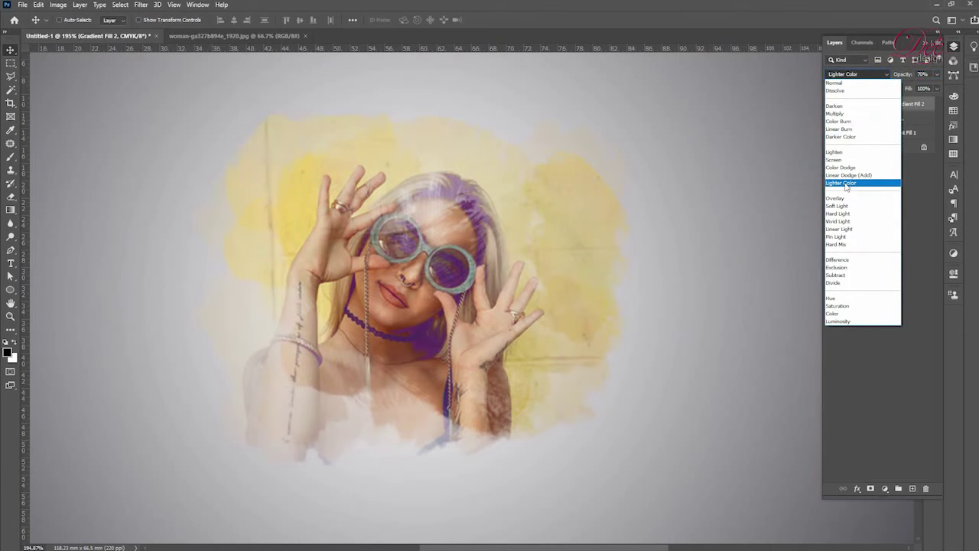
{"action": "left_click", "coordinate": [844, 184]}
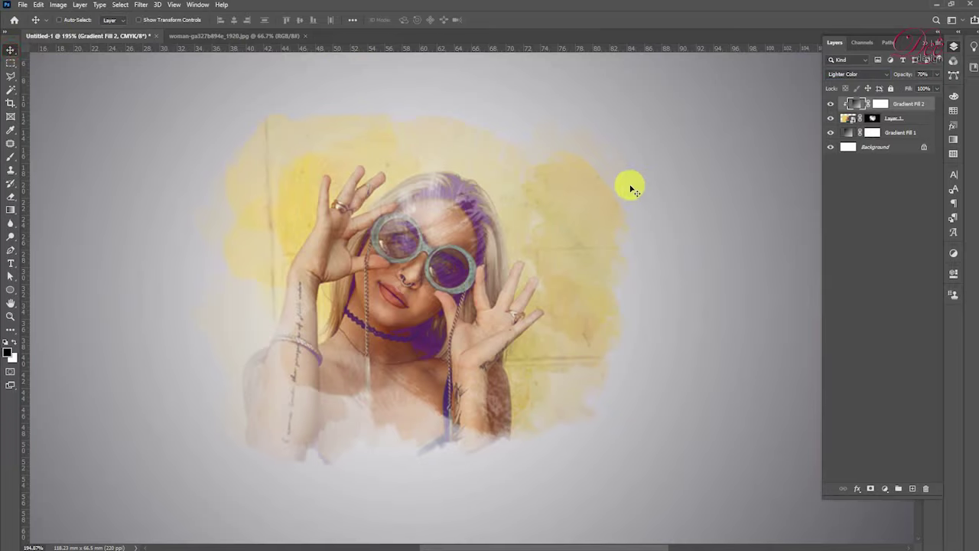
{"action": "scroll", "coordinate": [632, 189], "scroll_direction": "down", "scroll_amount": 3}
{"action": "scroll", "coordinate": [632, 189], "scroll_direction": "up", "scroll_amount": 3}
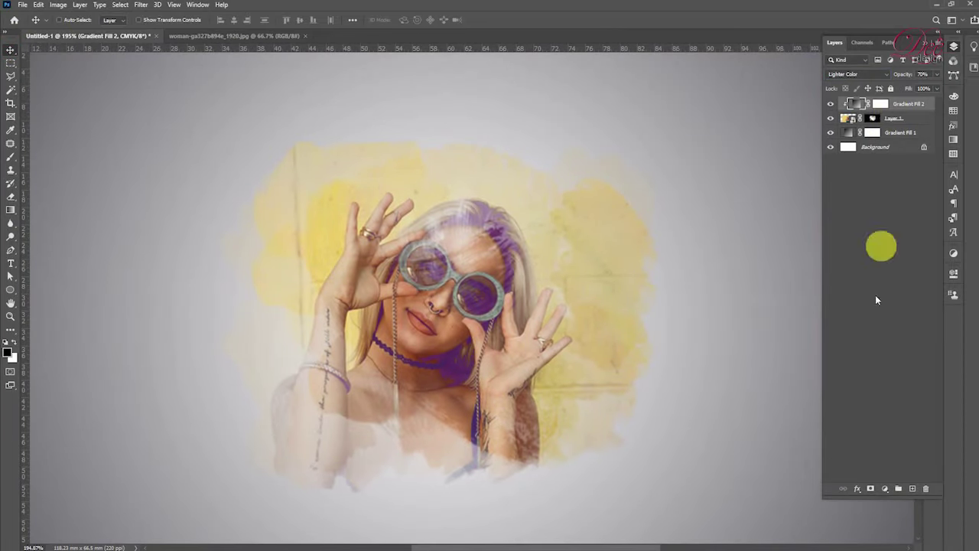
{"action": "left_click", "coordinate": [888, 490]}
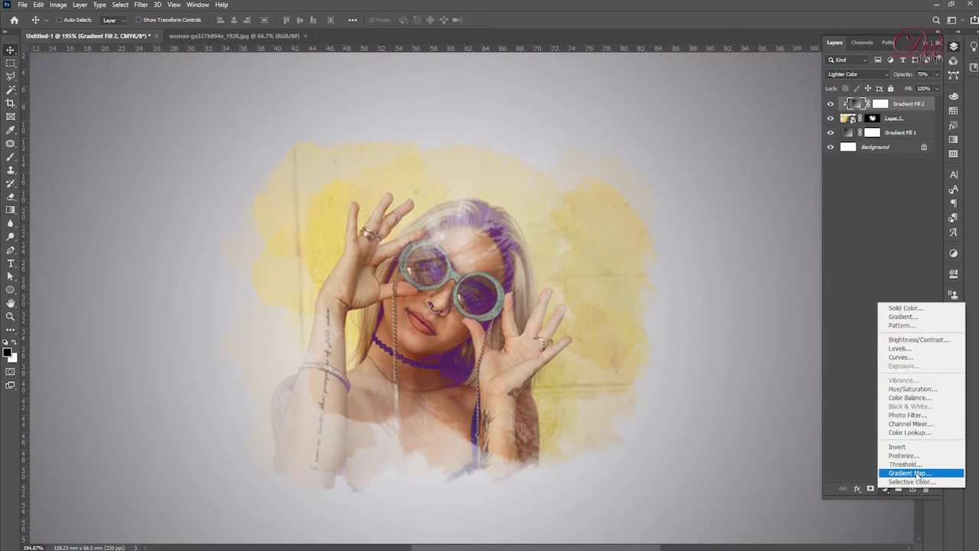
- Add a Gradient Map adjustment using the Purple_19 gradient, reversed
{"action": "left_click", "coordinate": [909, 474]}
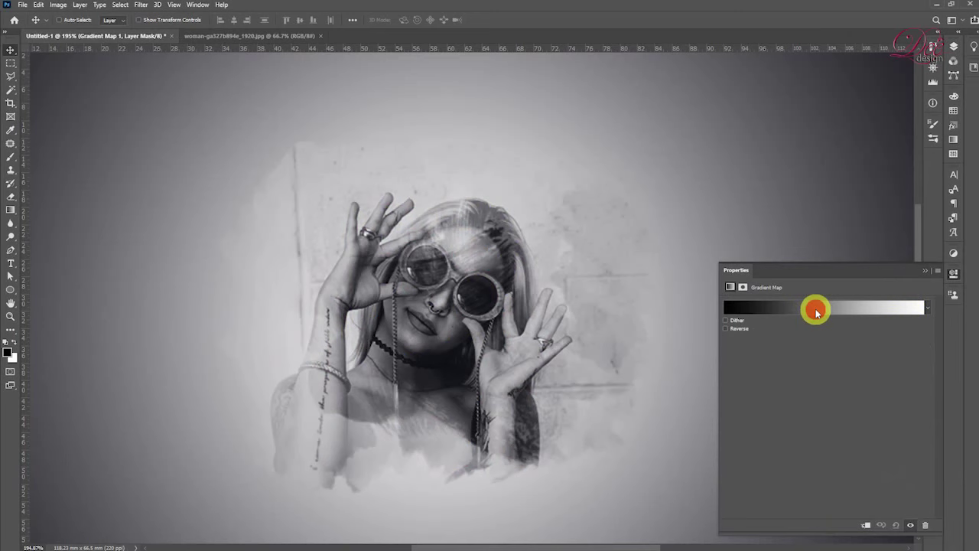
{"action": "left_click", "coordinate": [816, 311]}
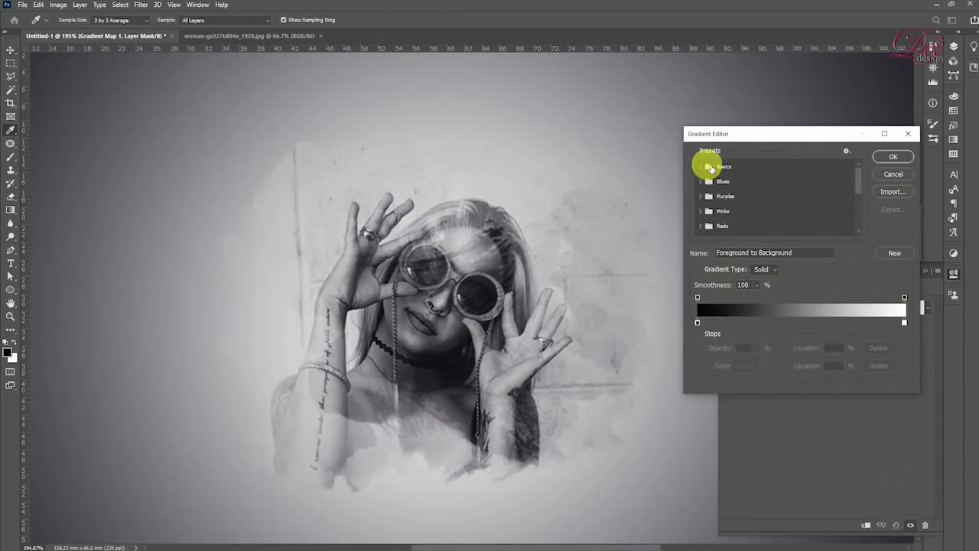
{"action": "left_click", "coordinate": [705, 170]}
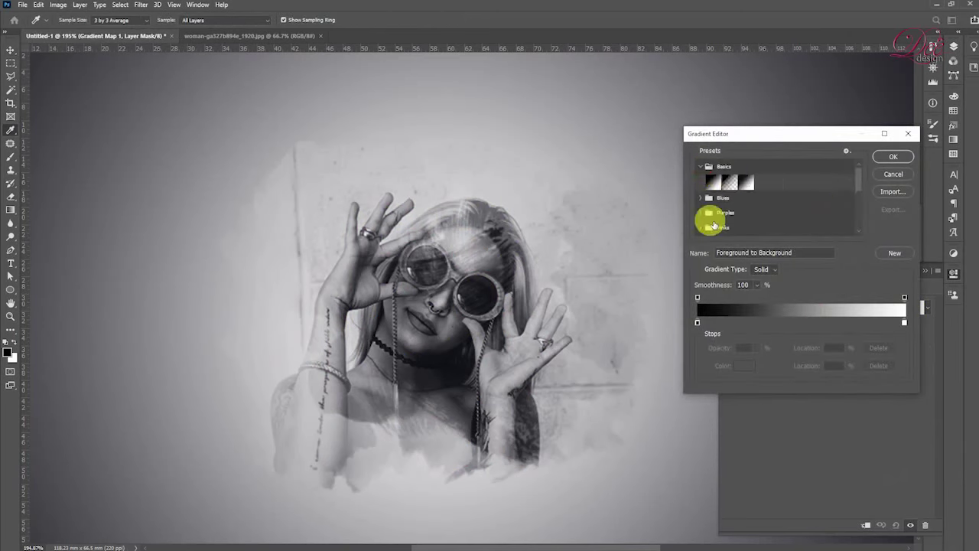
{"action": "left_click", "coordinate": [705, 213]}
{"action": "left_click", "coordinate": [735, 226]}
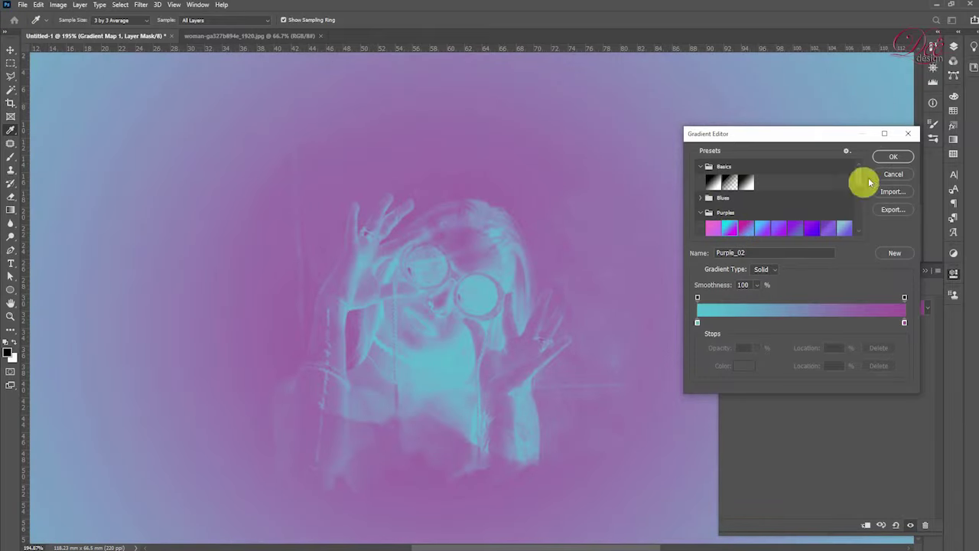
{"action": "left_click", "coordinate": [810, 230]}
{"action": "scroll", "coordinate": [765, 206], "scroll_direction": "down", "scroll_amount": 3}
{"action": "left_click", "coordinate": [713, 227]}
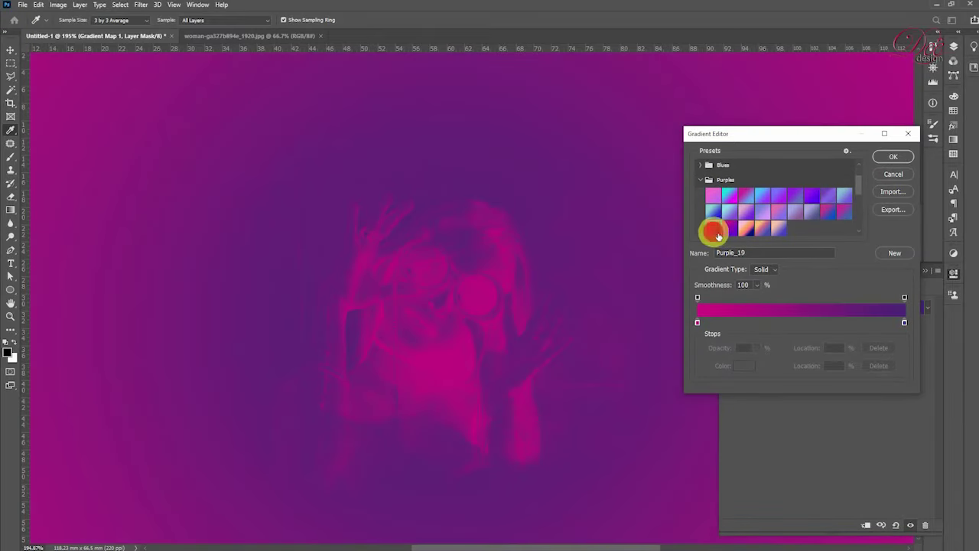
{"action": "left_click", "coordinate": [900, 162]}
{"action": "left_click", "coordinate": [727, 329]}
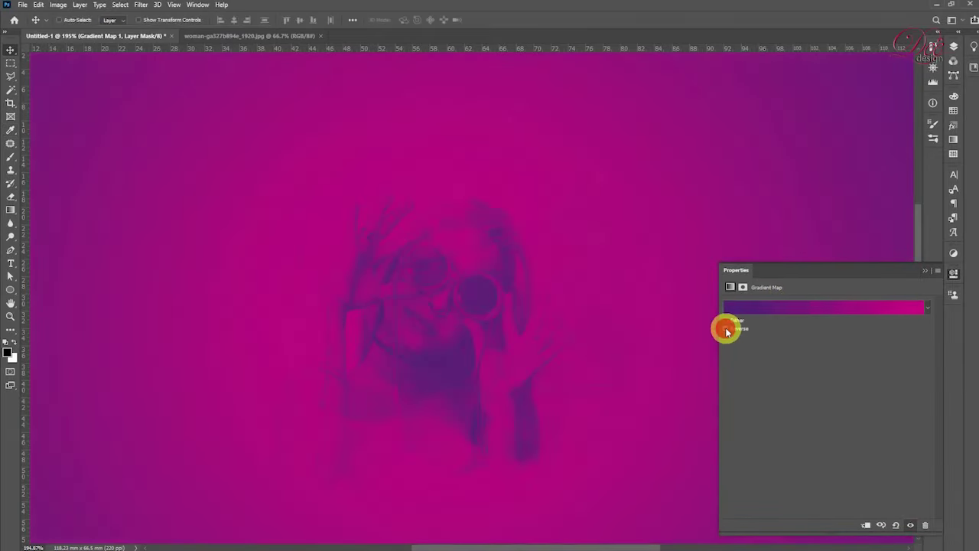
- Clip the gradient map to the portrait in Lighten mode and open its gradient editor
{"action": "left_click", "coordinate": [866, 525]}
{"action": "left_click", "coordinate": [954, 46]}
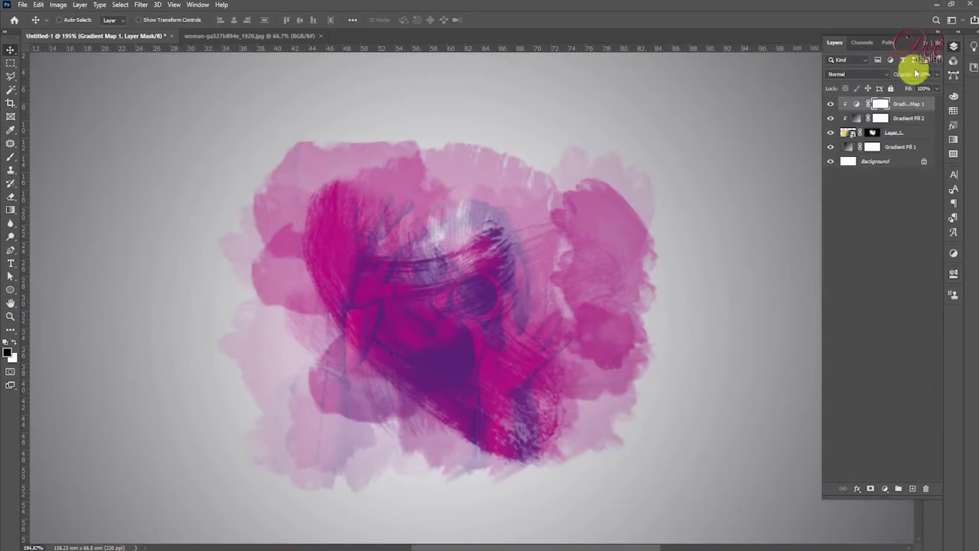
{"action": "left_click", "coordinate": [879, 75]}
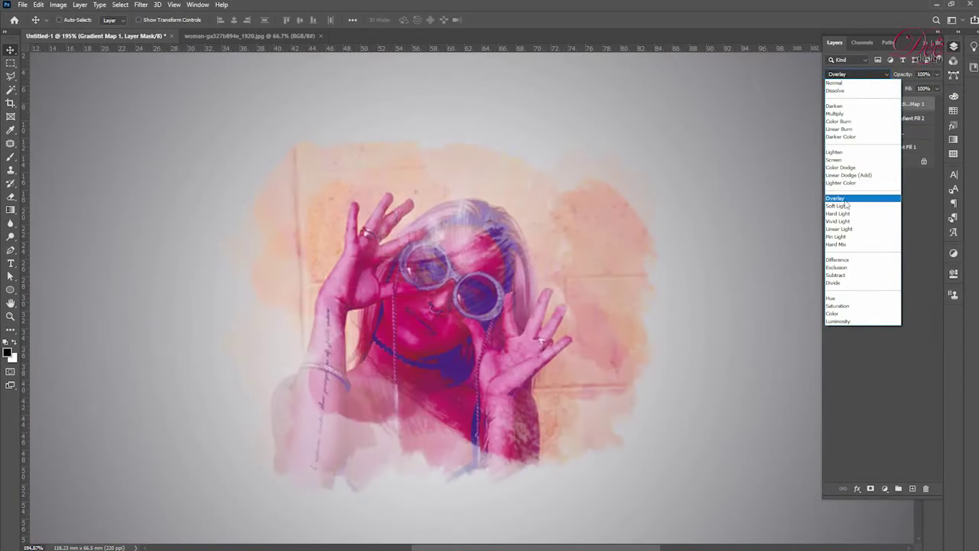
{"action": "left_click", "coordinate": [838, 152]}
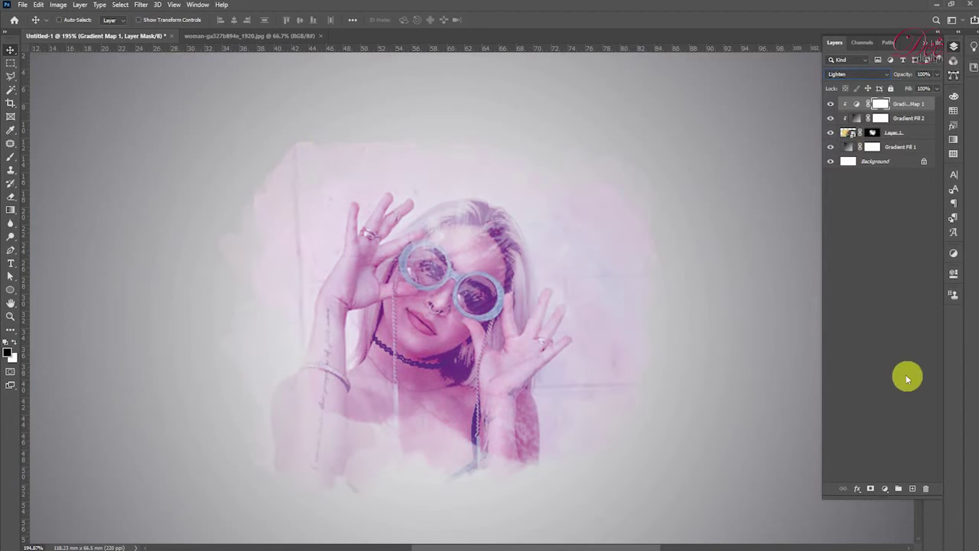
{"action": "double_click", "coordinate": [873, 104]}
{"action": "left_click", "coordinate": [825, 306]}
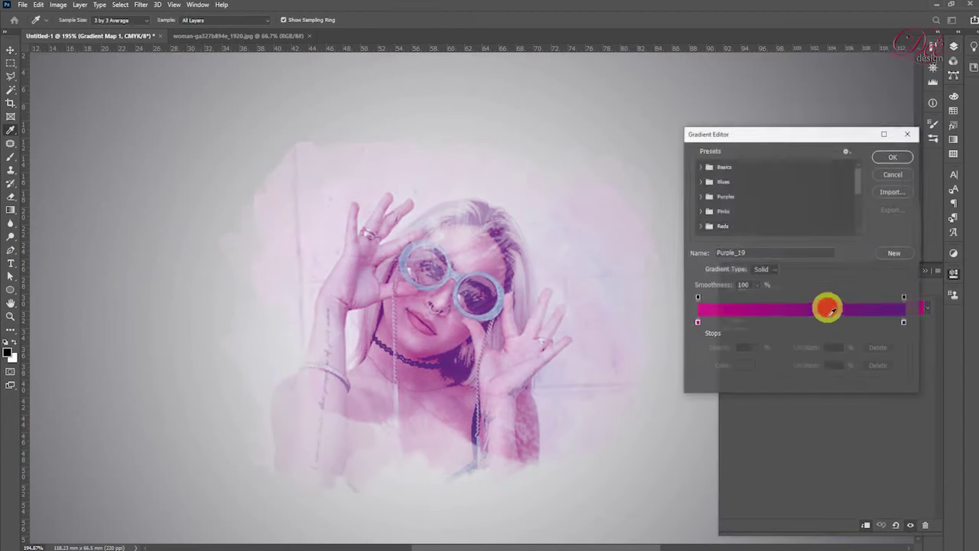
- Try a low-roughness Noise gradient with randomized colours and a different blend mode
{"action": "left_click", "coordinate": [765, 270]}
{"action": "left_click", "coordinate": [765, 286]}
{"action": "left_click_drag", "start_coordinate": [759, 285], "coordinate": [738, 300]}
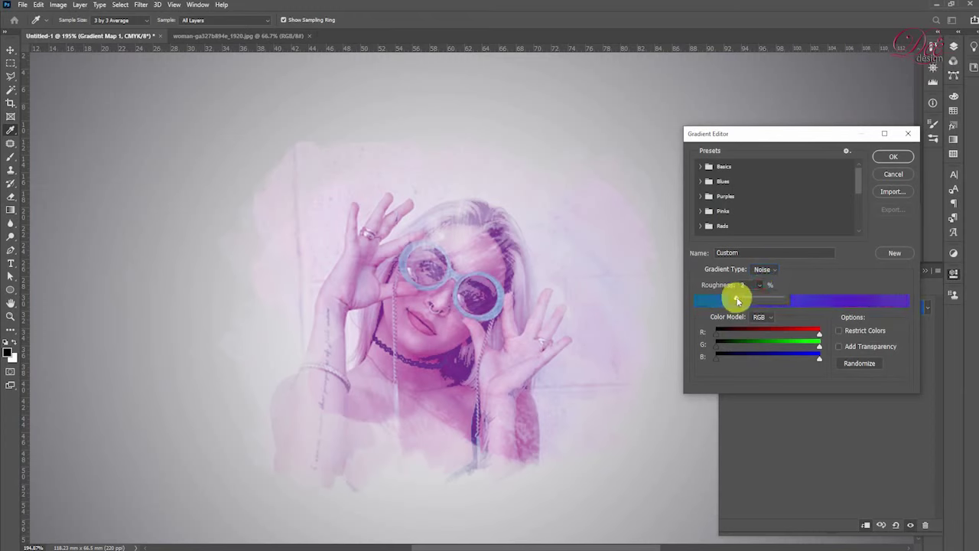
{"action": "left_click", "coordinate": [860, 364]}
{"action": "left_click", "coordinate": [860, 364]}
{"action": "left_click", "coordinate": [861, 364]}
{"action": "left_click", "coordinate": [893, 156]}
{"action": "left_click", "coordinate": [956, 43]}
{"action": "left_click", "coordinate": [880, 73]}
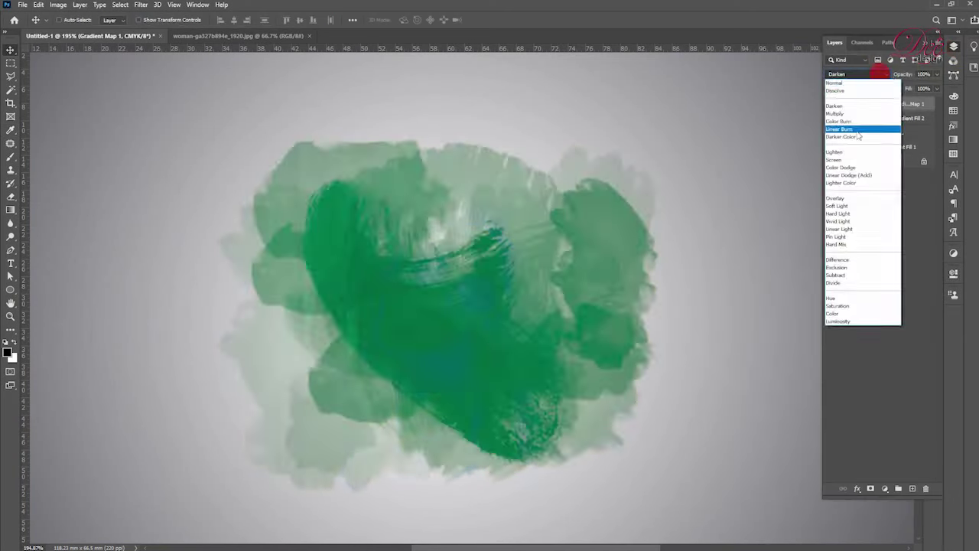
- Randomize the noise gradient's colours repeatedly in the Gradient Editor
{"action": "left_click", "coordinate": [819, 312]}
{"action": "left_click", "coordinate": [860, 364]}
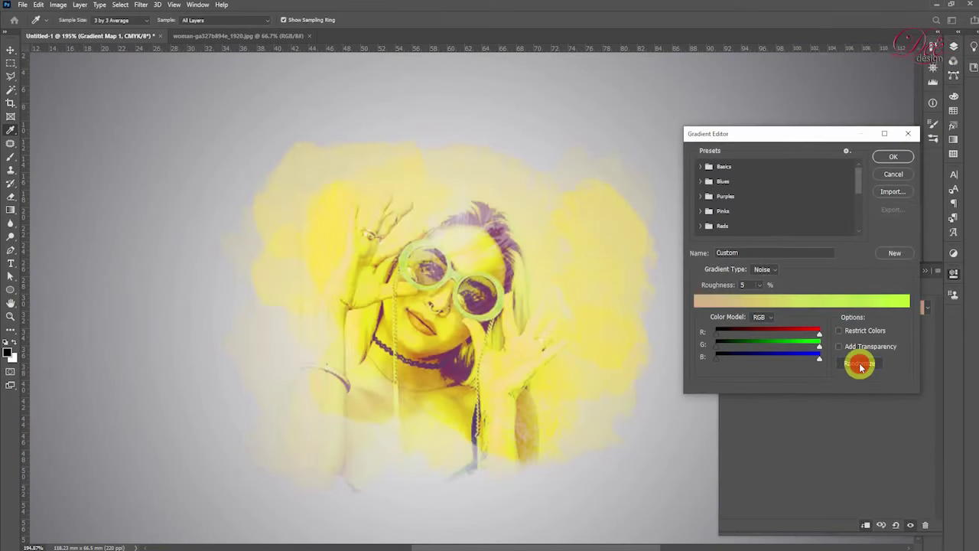
{"action": "left_click", "coordinate": [860, 364]}
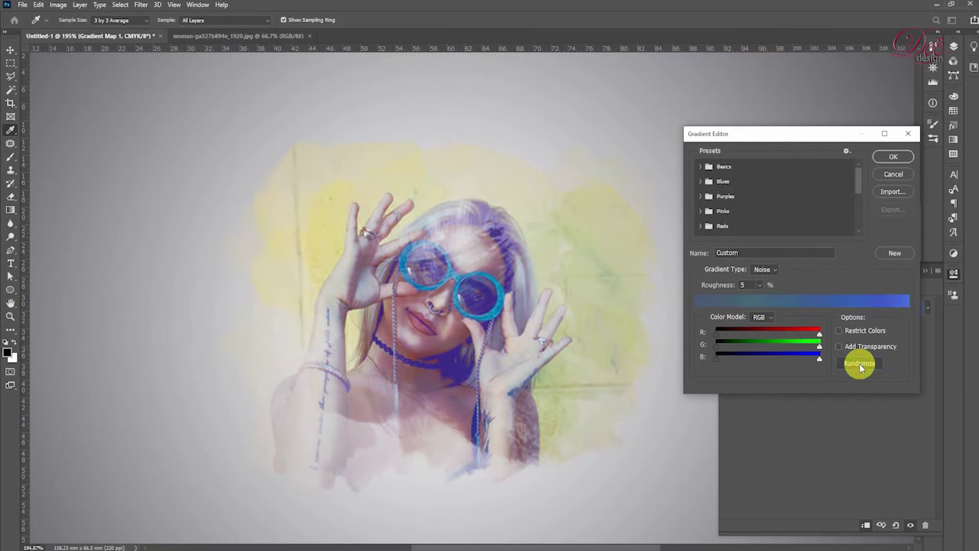
{"action": "left_click", "coordinate": [861, 365]}
{"action": "left_click", "coordinate": [861, 365]}
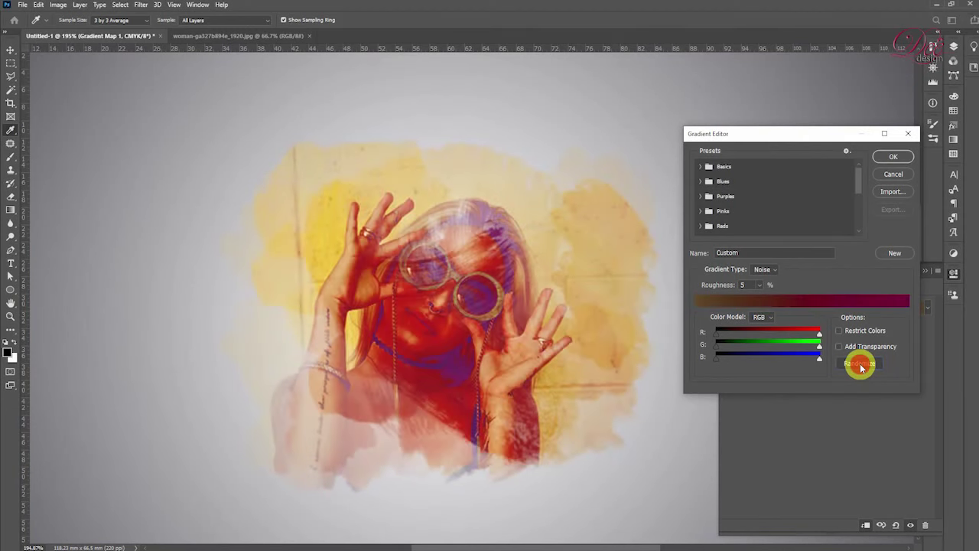
{"action": "left_click", "coordinate": [860, 365]}
{"action": "left_click", "coordinate": [860, 365]}
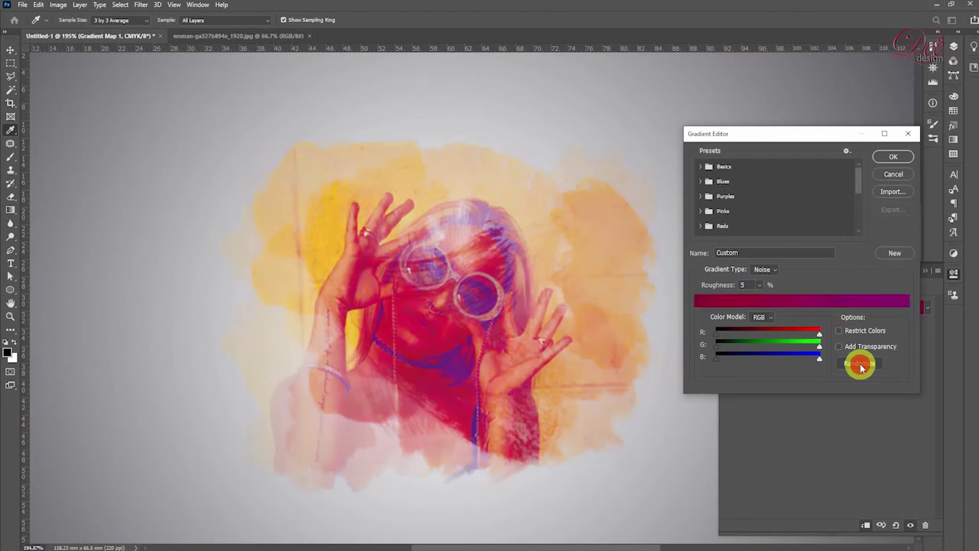
{"action": "left_click", "coordinate": [861, 365]}
{"action": "left_click", "coordinate": [860, 365]}
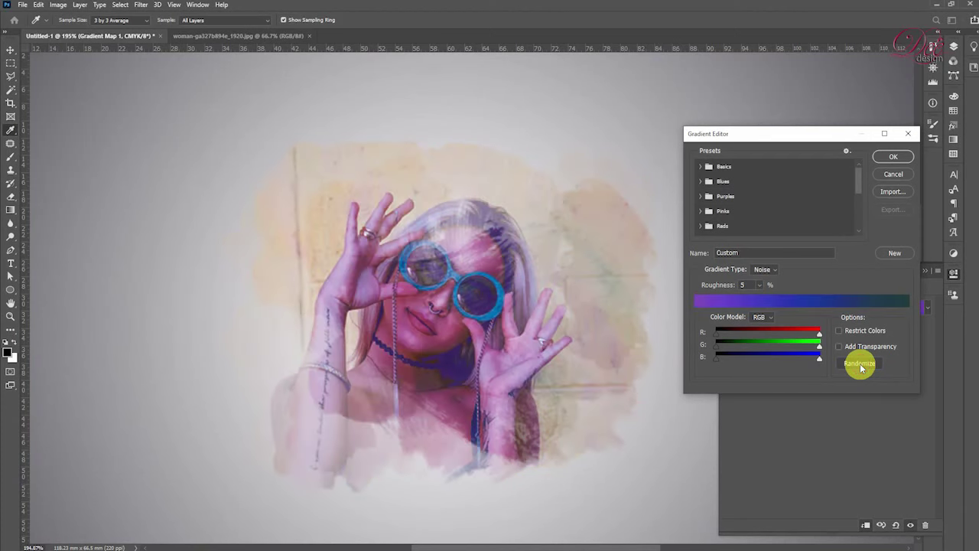
{"action": "left_click", "coordinate": [861, 365]}
{"action": "left_click", "coordinate": [861, 365]}
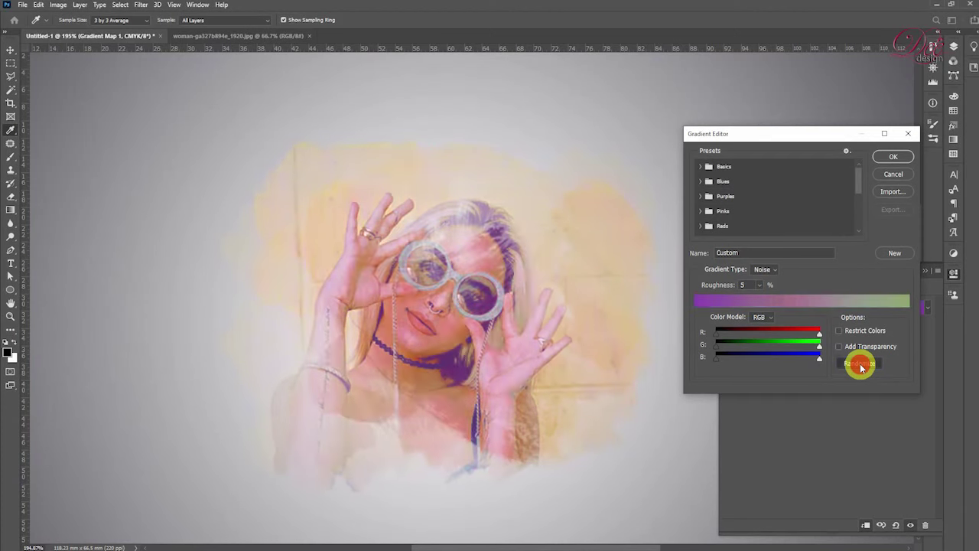
{"action": "left_click", "coordinate": [861, 365]}
- Switch the gradient map to the Green_31 preset from the Greens folder
{"action": "scroll", "coordinate": [719, 215], "scroll_direction": "down", "scroll_amount": 3}
{"action": "left_click", "coordinate": [722, 218]}
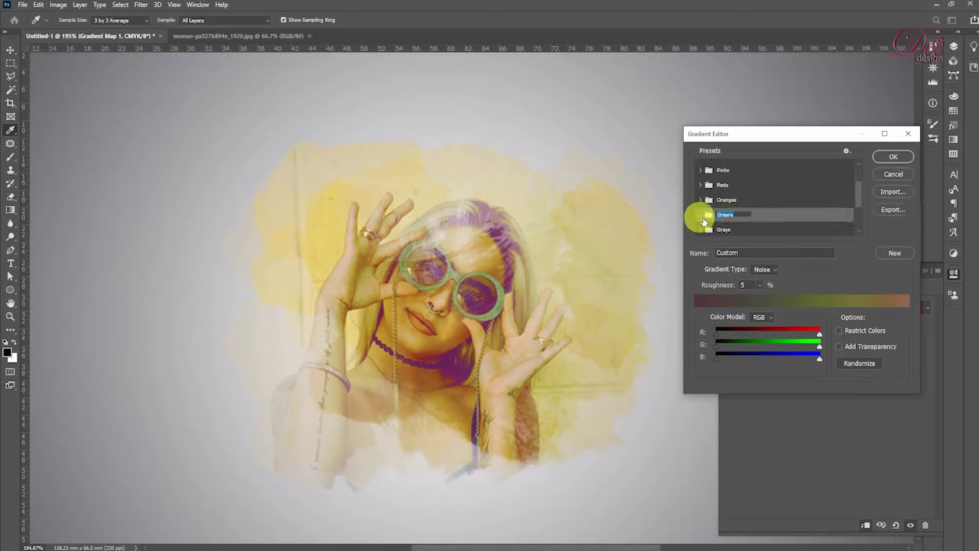
{"action": "left_click", "coordinate": [701, 215]}
{"action": "left_click", "coordinate": [826, 214]}
{"action": "scroll", "coordinate": [838, 228], "scroll_direction": "down", "scroll_amount": 1}
{"action": "left_click", "coordinate": [768, 226]}
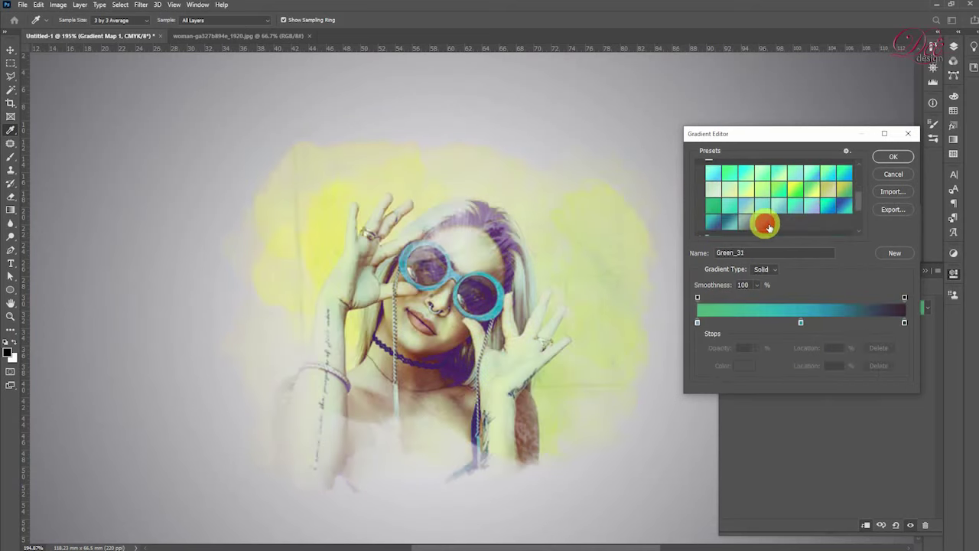
{"action": "left_click", "coordinate": [893, 157]}
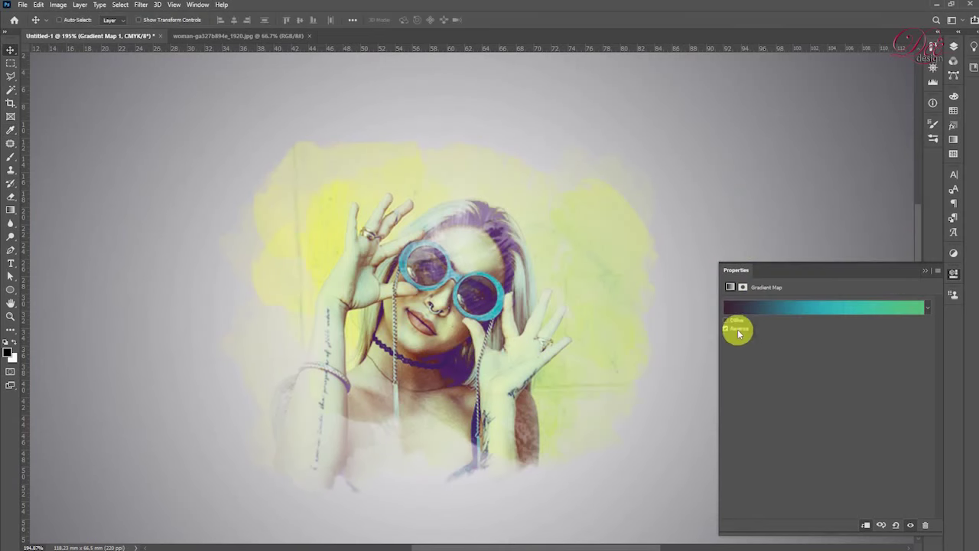
- Compare the gradient map on and off and lower its opacity
{"action": "left_click", "coordinate": [953, 50]}
{"action": "left_click", "coordinate": [831, 107]}
{"action": "left_click", "coordinate": [831, 107]}
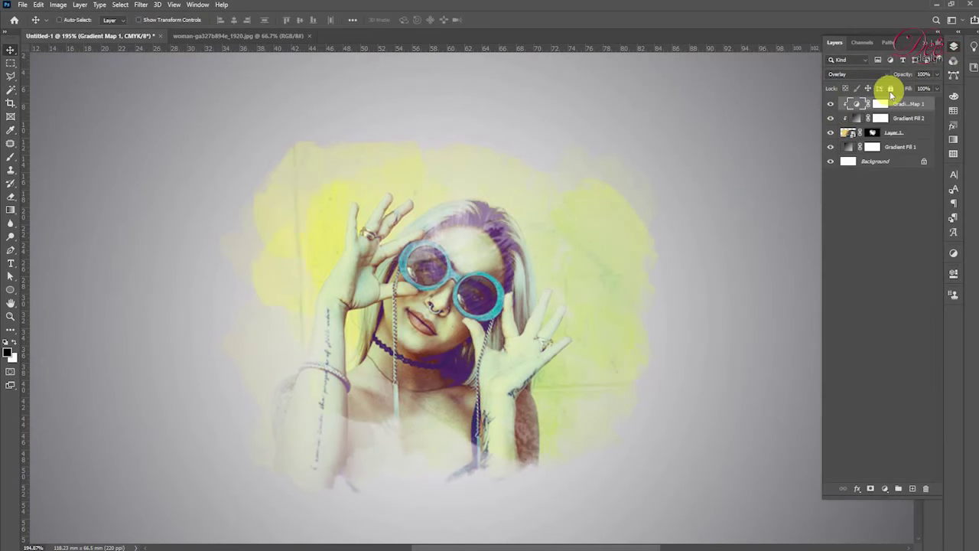
{"action": "left_click_drag", "start_coordinate": [900, 76], "coordinate": [878, 74]}
{"action": "left_click", "coordinate": [860, 278]}
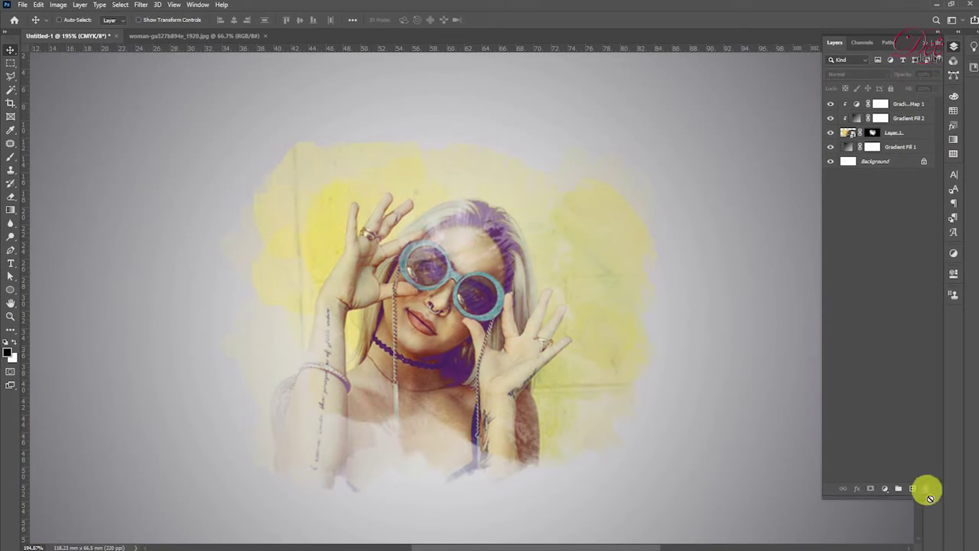
{"action": "left_click", "coordinate": [884, 488]}
- Add a Levels layer with black input 57 and white input 245
{"action": "left_click", "coordinate": [909, 351]}
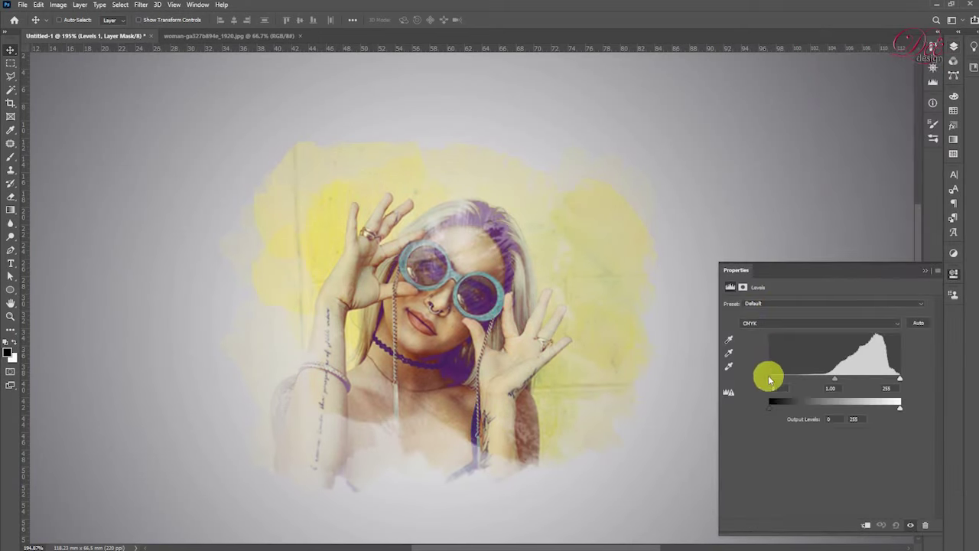
{"action": "left_click_drag", "start_coordinate": [779, 381], "coordinate": [814, 382]}
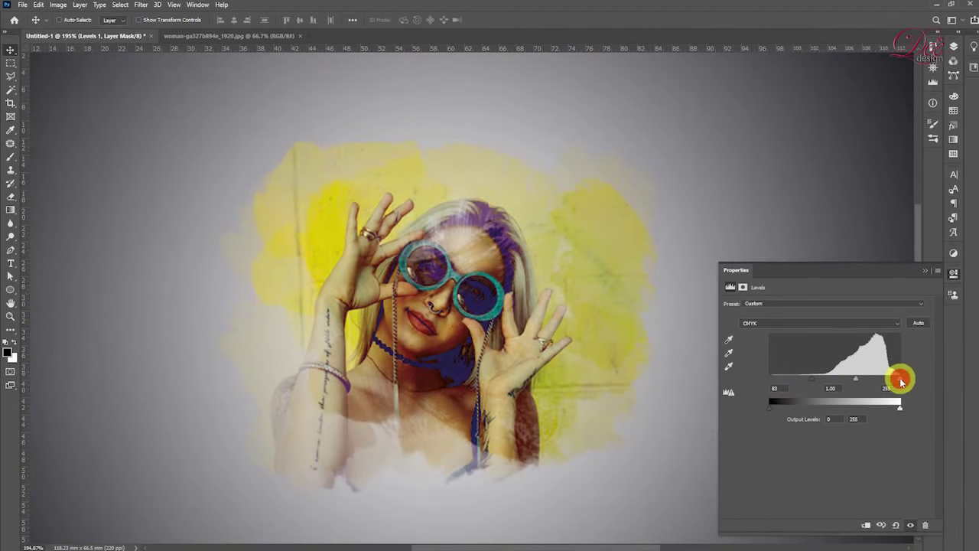
{"action": "left_click_drag", "start_coordinate": [900, 378], "coordinate": [897, 380]}
{"action": "left_click_drag", "start_coordinate": [811, 380], "coordinate": [801, 378]}
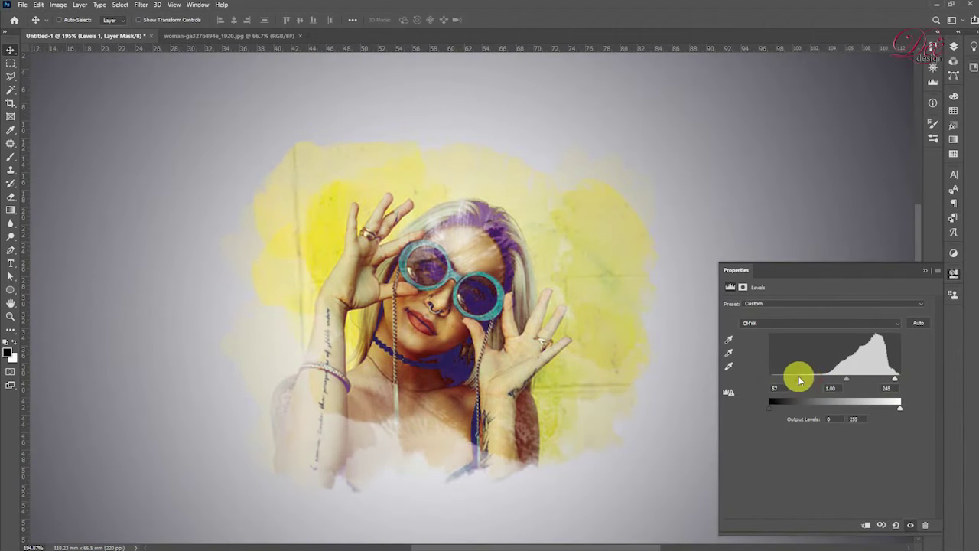
{"action": "left_click", "coordinate": [954, 273]}
{"action": "left_click", "coordinate": [953, 47]}
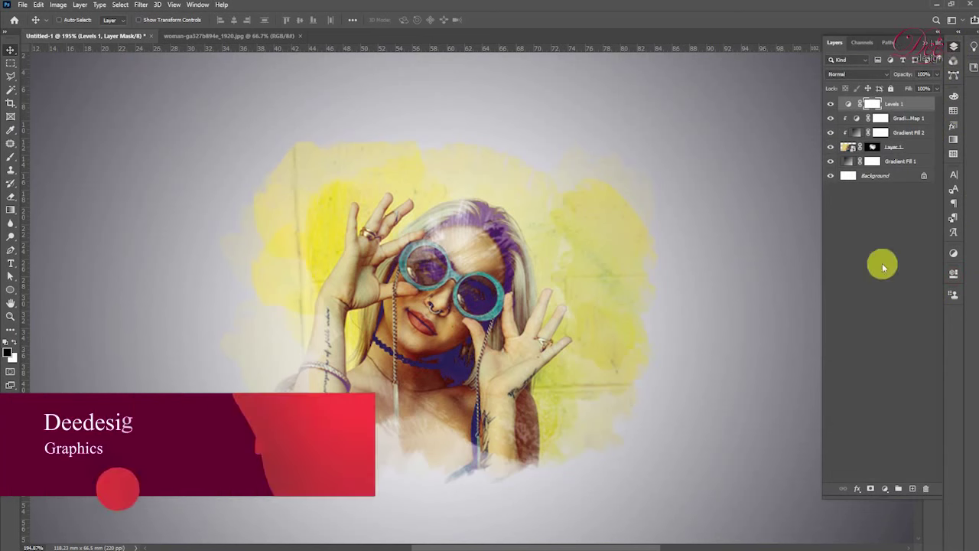
{"action": "scroll", "coordinate": [750, 273], "scroll_direction": "down", "scroll_amount": 3}
- Set Gradient Fill 1's angle to 21.16°, then open Layer 1's smart-object contents
{"action": "double_click", "coordinate": [848, 161]}
{"action": "left_click", "coordinate": [80, 277]}
{"action": "double_click", "coordinate": [103, 279]}
{"action": "left_click", "coordinate": [175, 244]}
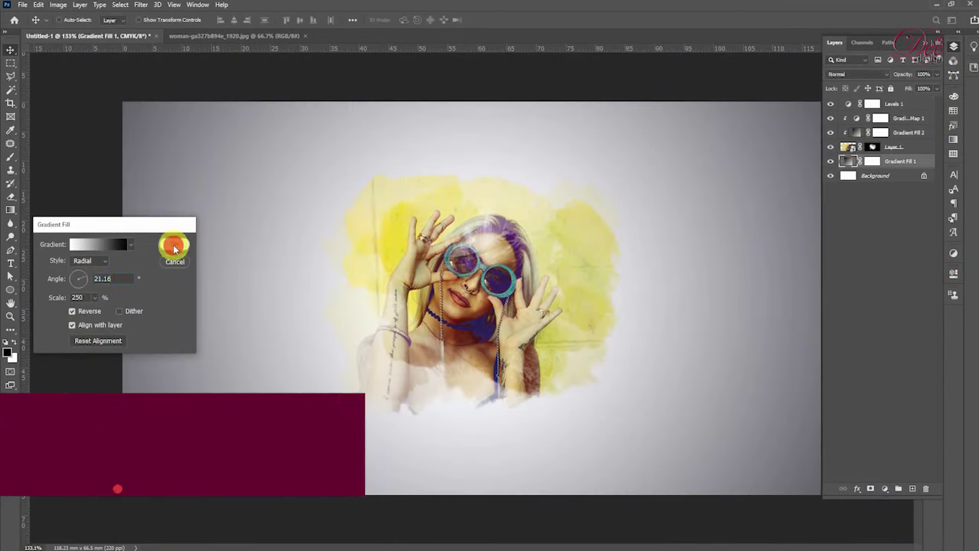
{"action": "scroll", "coordinate": [669, 234], "scroll_direction": "up", "scroll_amount": 3}
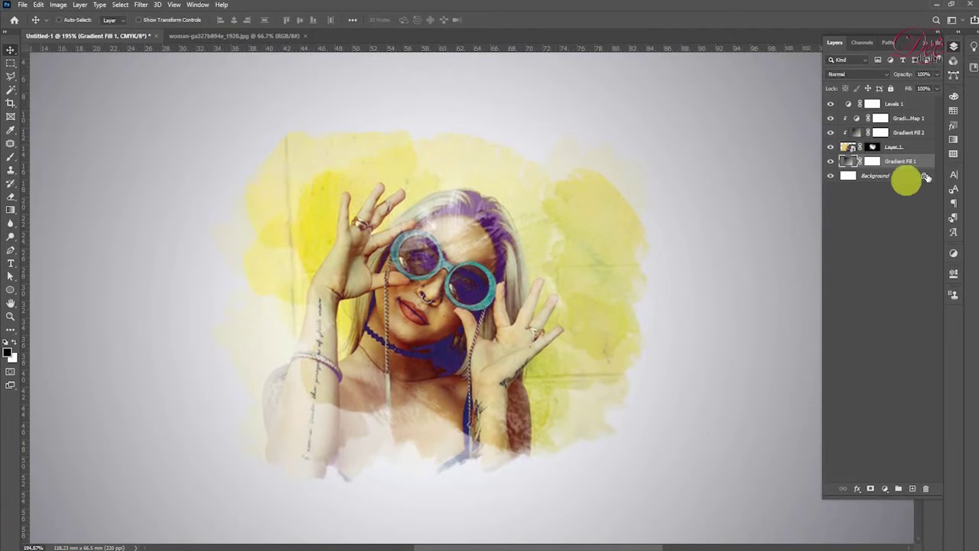
{"action": "double_click", "coordinate": [851, 149]}
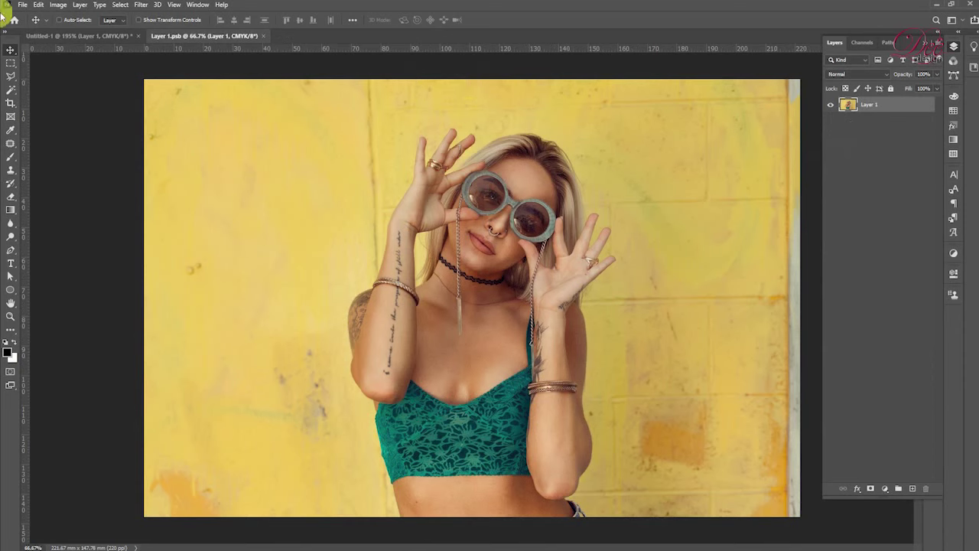
- Open the people-3279475 photo and drag it into Layer 1.psb
{"action": "left_click", "coordinate": [22, 5]}
{"action": "left_click", "coordinate": [34, 22]}
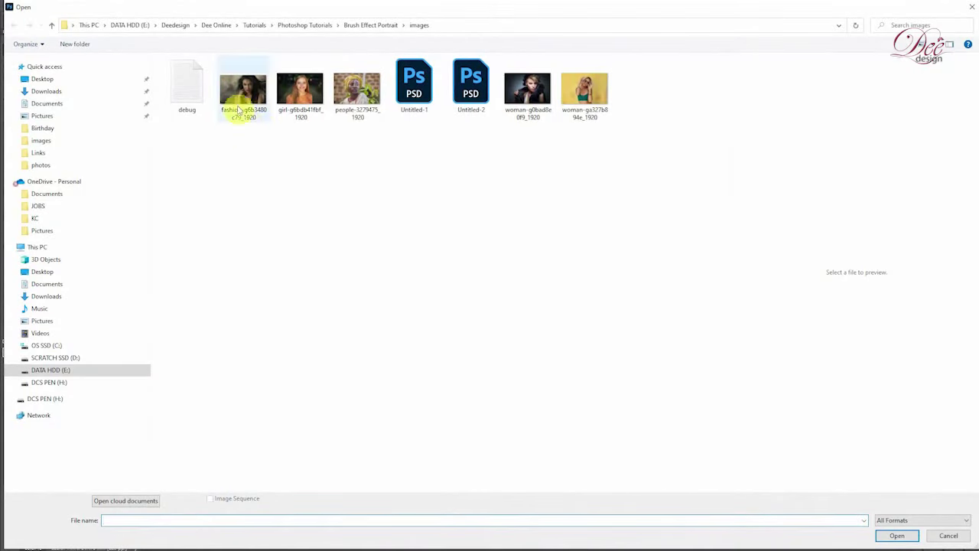
{"action": "double_click", "coordinate": [356, 89]}
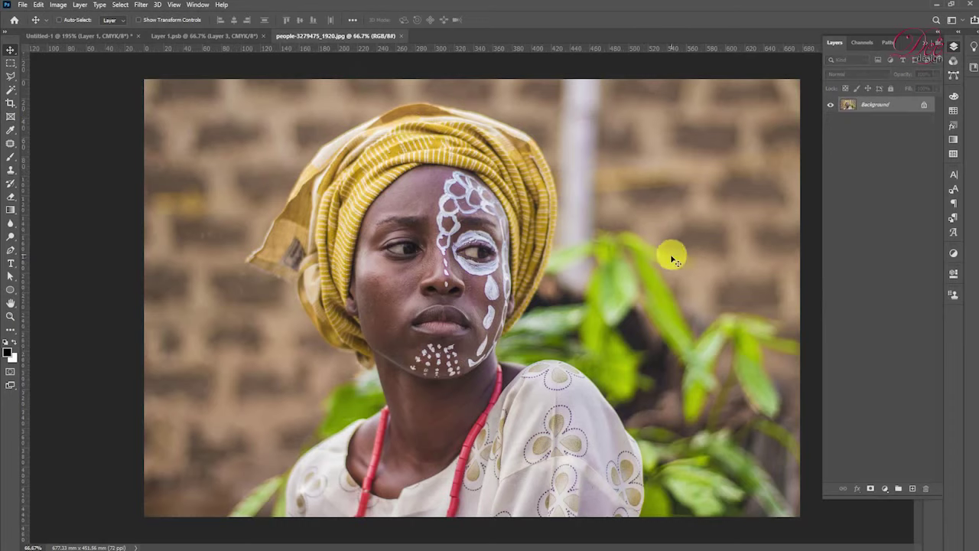
{"action": "left_click_drag", "start_coordinate": [410, 279], "coordinate": [515, 245]}
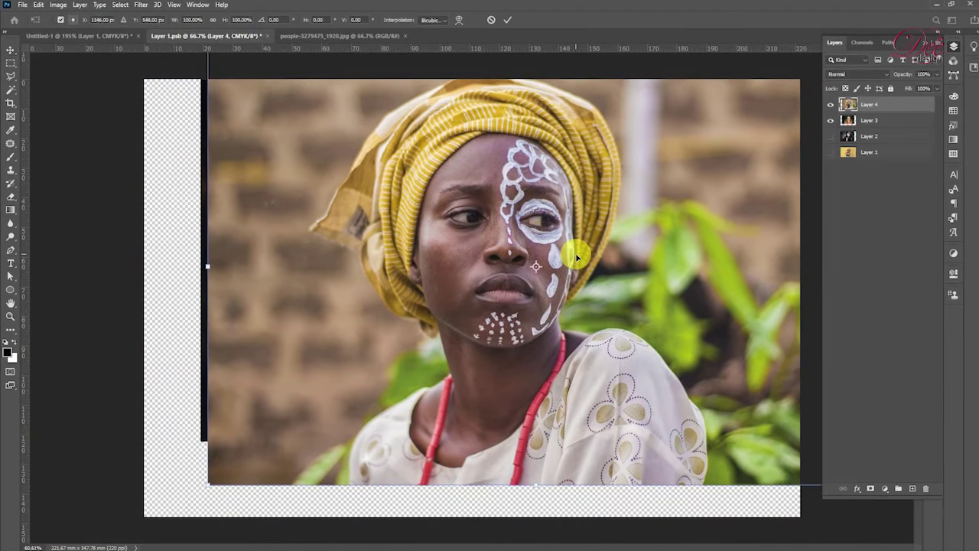
- Scale and position the new photo, save the smart object, and close its tab
{"action": "key", "text": "ctrl+t"}
{"action": "key", "text": "ctrl+minus"}
{"action": "left_click_drag", "start_coordinate": [739, 127], "coordinate": [704, 160]}
{"action": "key", "text": "Return"}
{"action": "left_click_drag", "start_coordinate": [619, 245], "coordinate": [608, 245]}
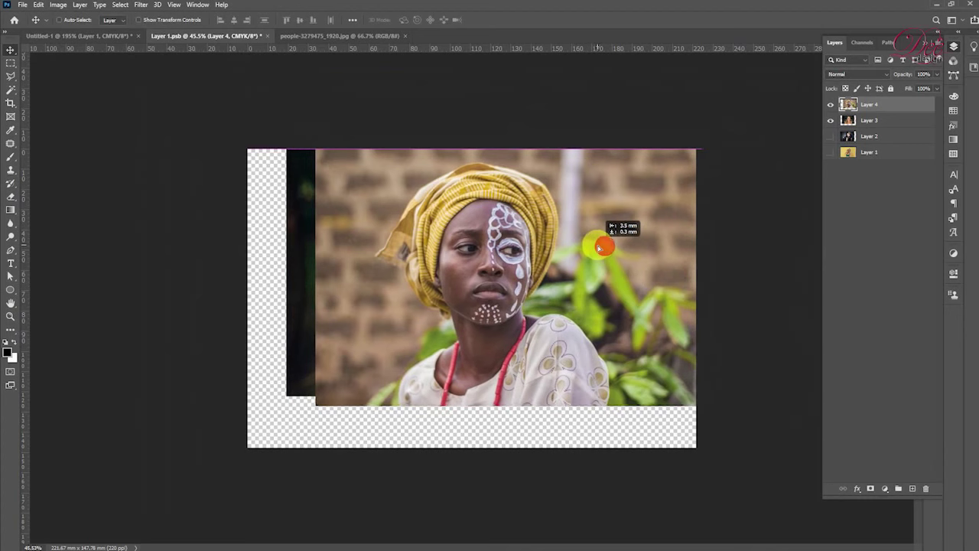
{"action": "left_click_drag", "start_coordinate": [832, 123], "coordinate": [831, 152]}
{"action": "key", "text": "ctrl+s"}
{"action": "left_click_drag", "start_coordinate": [432, 38], "coordinate": [276, 39]}
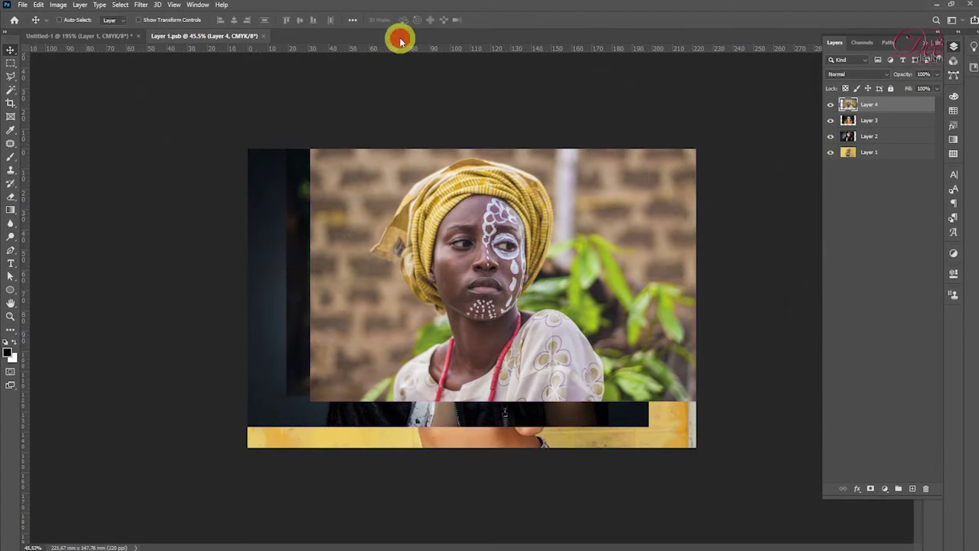
{"action": "left_click", "coordinate": [262, 36]}
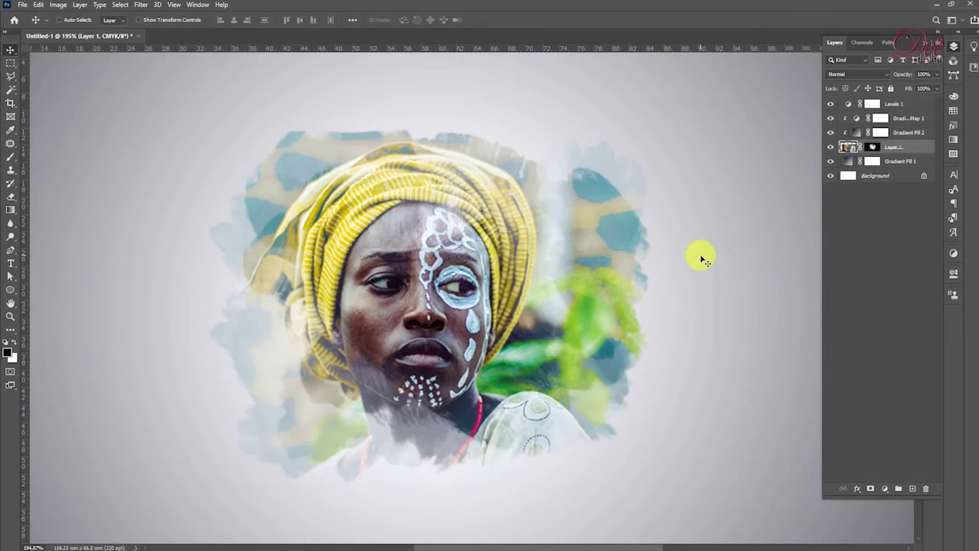
- Select Layer 1 and pick a Watercolor brush from the 20 Painter Brushes set
{"action": "left_click", "coordinate": [851, 150]}
{"action": "left_click_drag", "start_coordinate": [853, 153], "coordinate": [889, 167]}
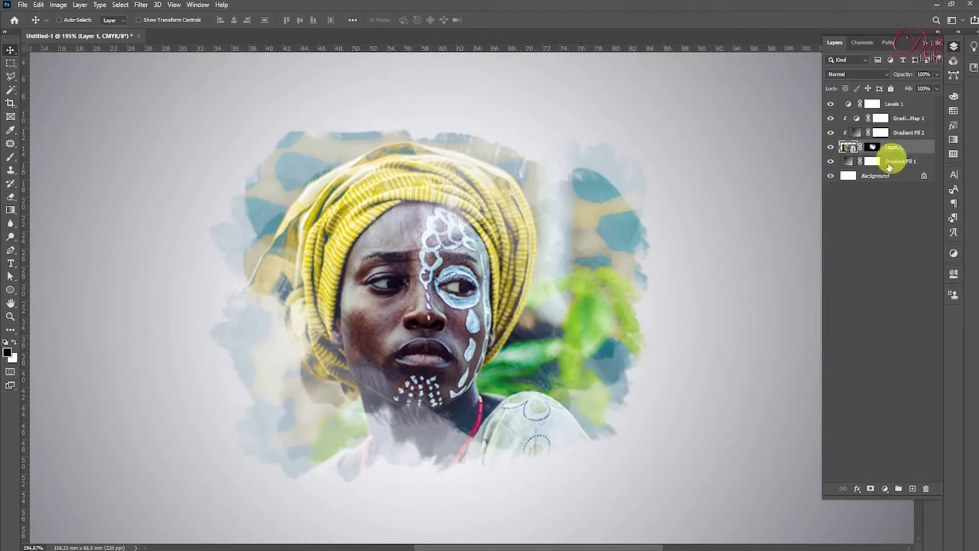
{"action": "left_click", "coordinate": [954, 47]}
{"action": "left_click", "coordinate": [934, 138]}
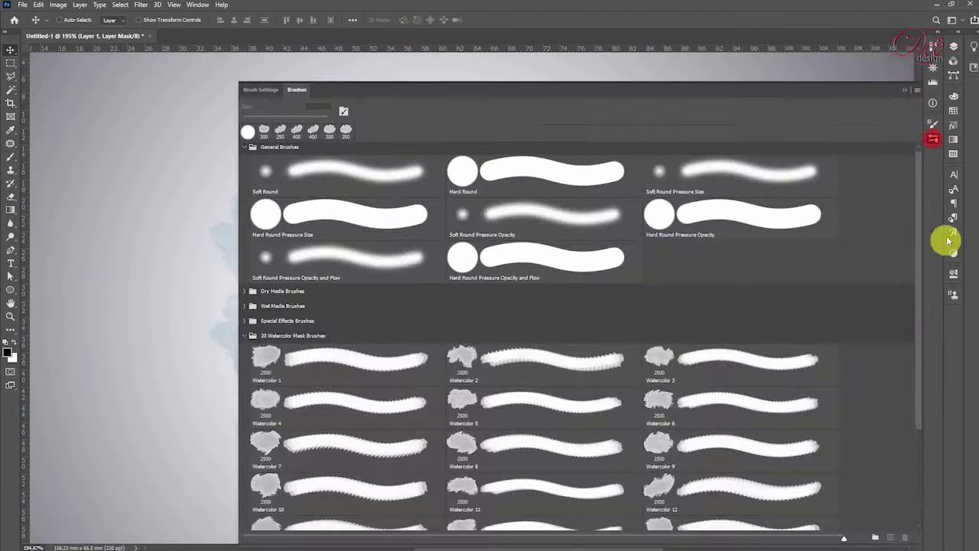
{"action": "scroll", "coordinate": [541, 474], "scroll_direction": "down", "scroll_amount": 3}
{"action": "scroll", "coordinate": [538, 474], "scroll_direction": "down", "scroll_amount": 1}
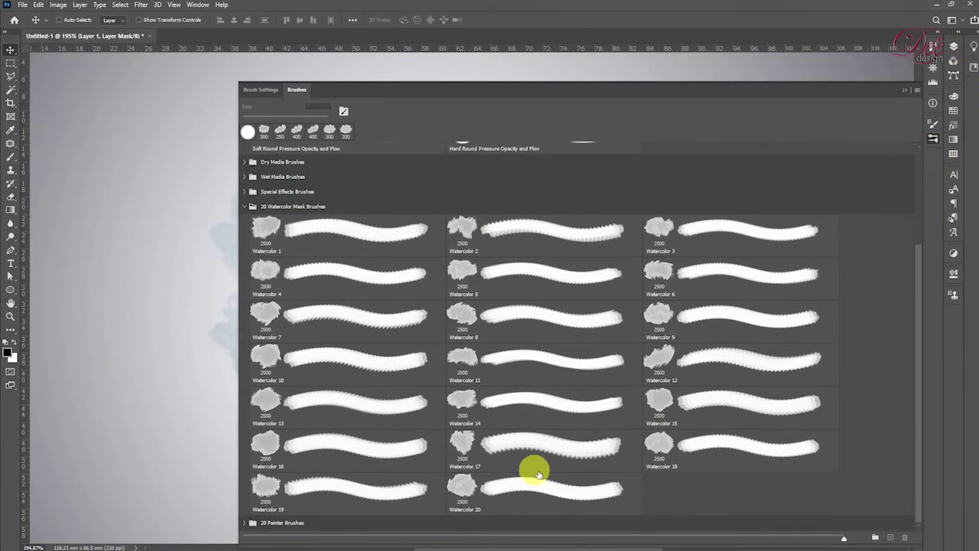
{"action": "left_click", "coordinate": [244, 522]}
{"action": "scroll", "coordinate": [476, 437], "scroll_direction": "down", "scroll_amount": 2}
{"action": "scroll", "coordinate": [542, 482], "scroll_direction": "down", "scroll_amount": 2}
{"action": "scroll", "coordinate": [543, 481], "scroll_direction": "down", "scroll_amount": 2}
{"action": "left_click_drag", "start_coordinate": [920, 438], "coordinate": [920, 508]}
{"action": "scroll", "coordinate": [879, 413], "scroll_direction": "up", "scroll_amount": 4}
{"action": "left_click", "coordinate": [464, 270]}
{"action": "left_click", "coordinate": [933, 138]}
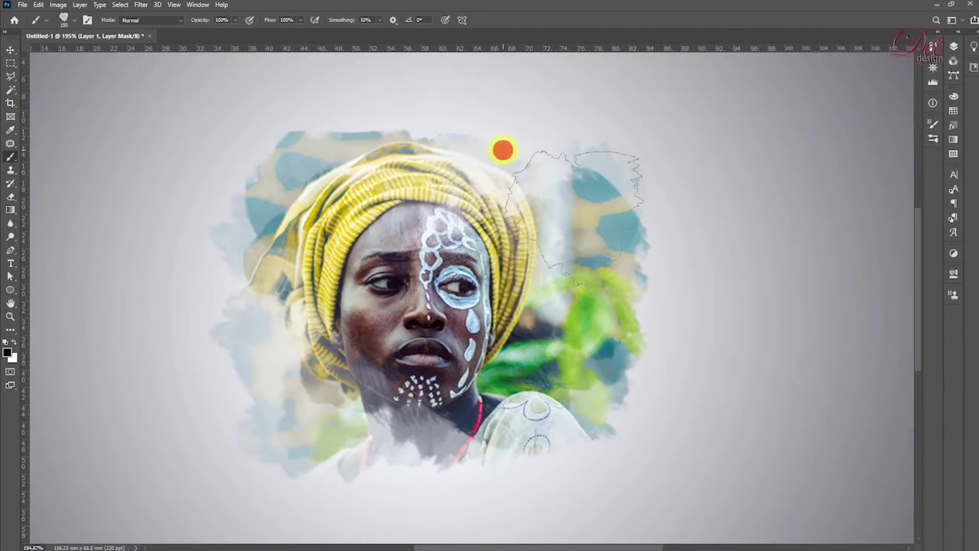
- Paint the mask at 18–48% opacity to reveal the face, left cheek and turban top
{"action": "left_click", "coordinate": [953, 46]}
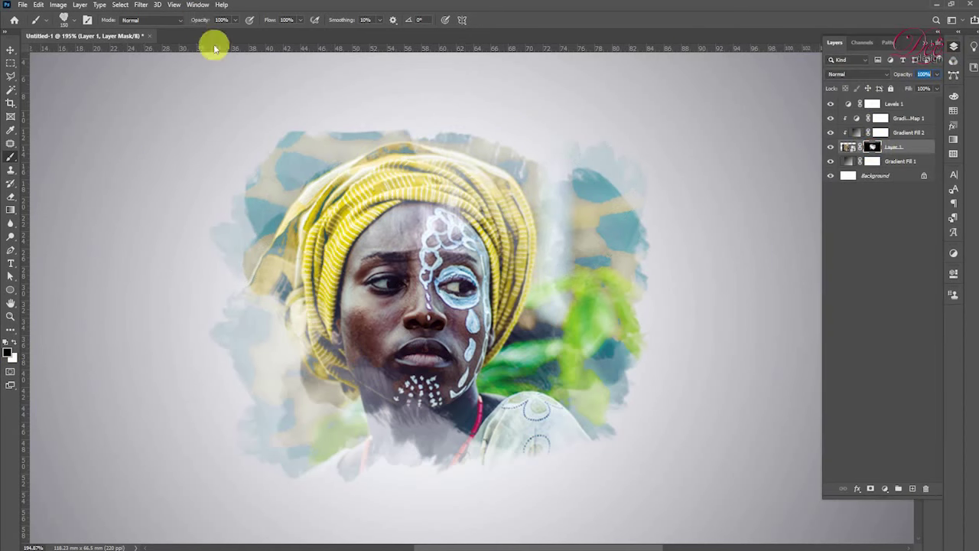
{"action": "left_click", "coordinate": [416, 256]}
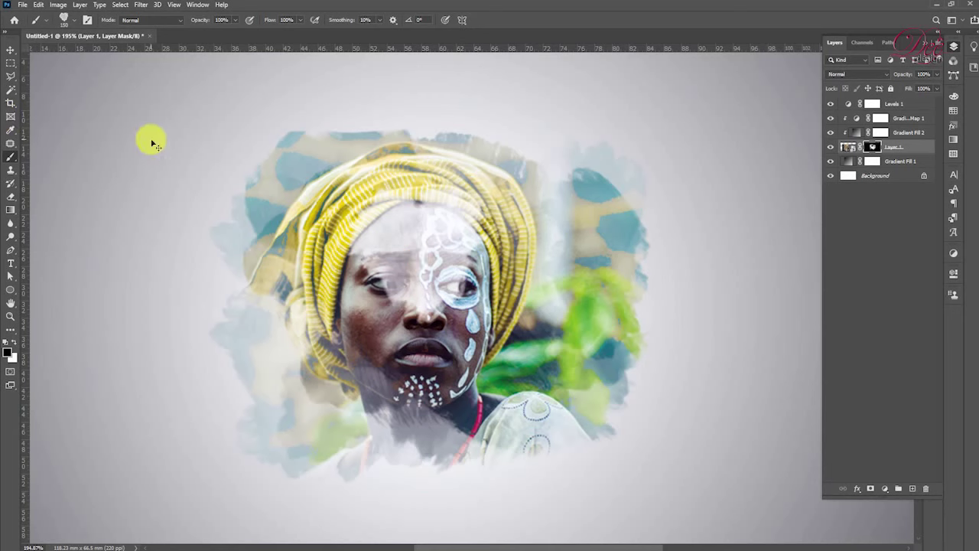
{"action": "left_click_drag", "start_coordinate": [198, 20], "coordinate": [153, 20]}
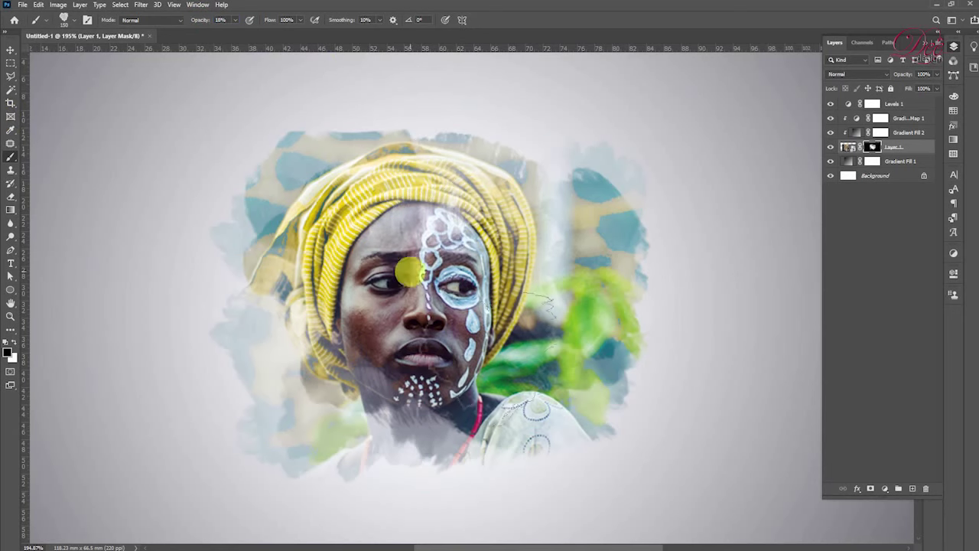
{"action": "left_click", "coordinate": [405, 324]}
{"action": "key", "text": "ctrl+z"}
{"action": "left_click", "coordinate": [308, 364]}
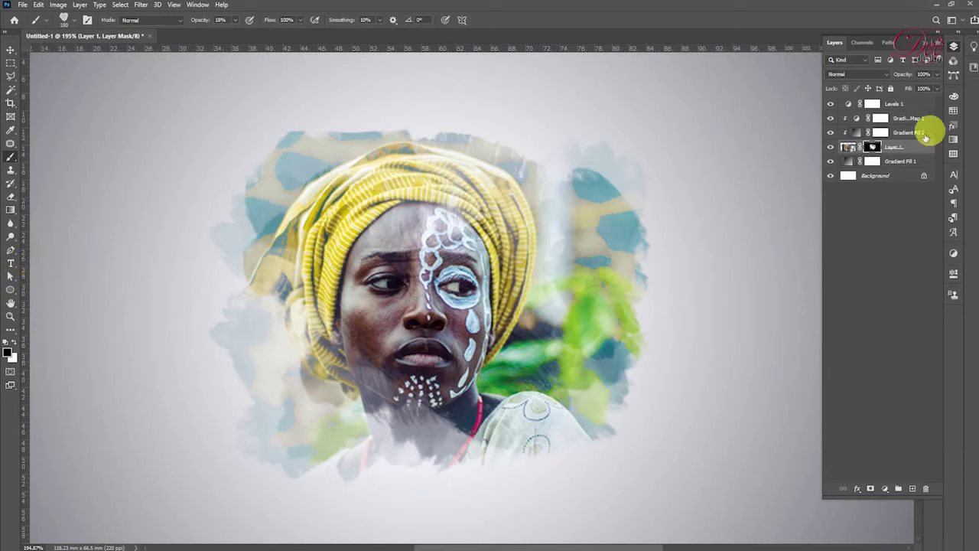
{"action": "type", "text": "48"}
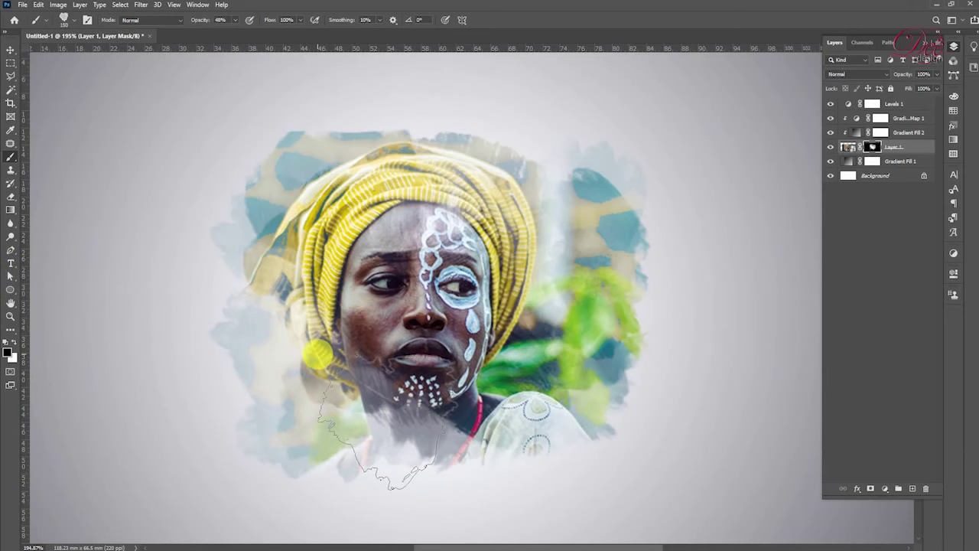
{"action": "left_click", "coordinate": [317, 353]}
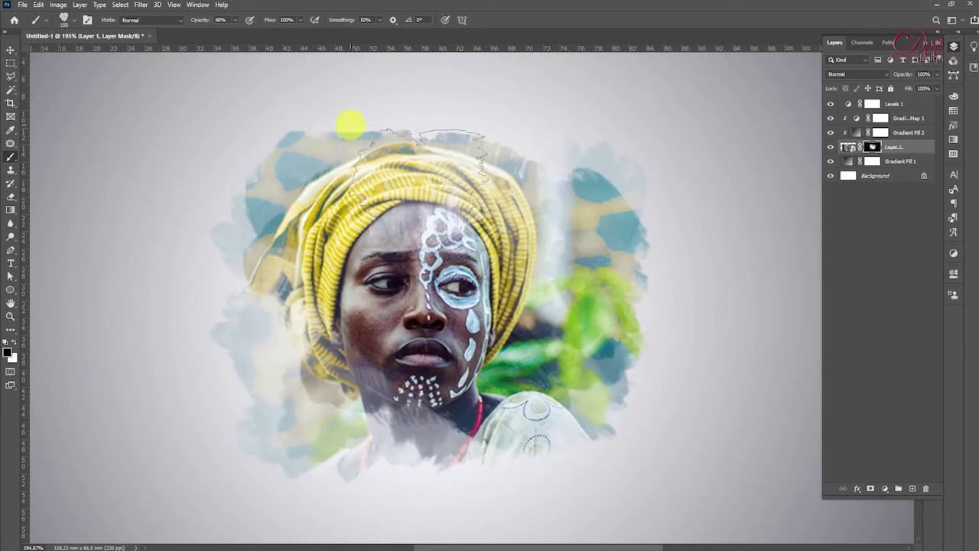
{"action": "left_click", "coordinate": [378, 122]}
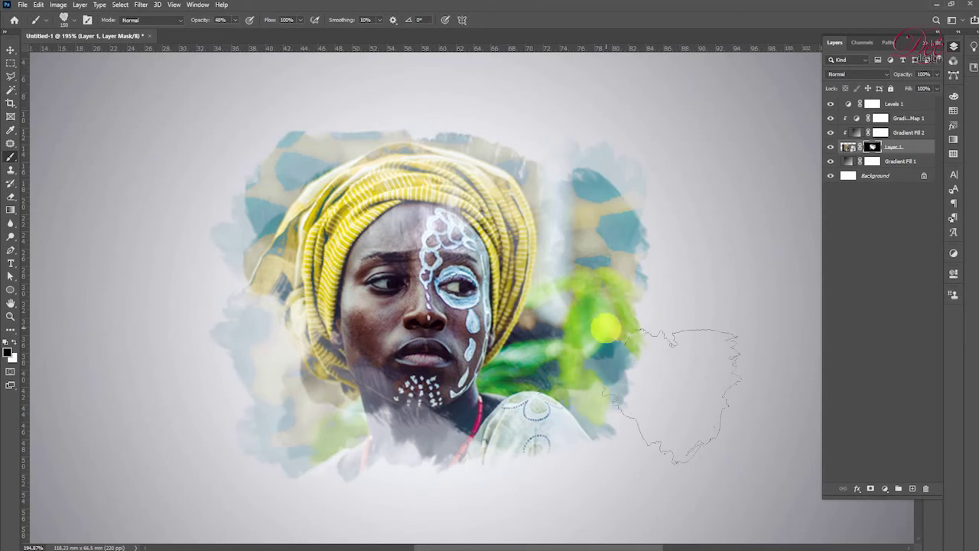
{"action": "left_click", "coordinate": [534, 483]}
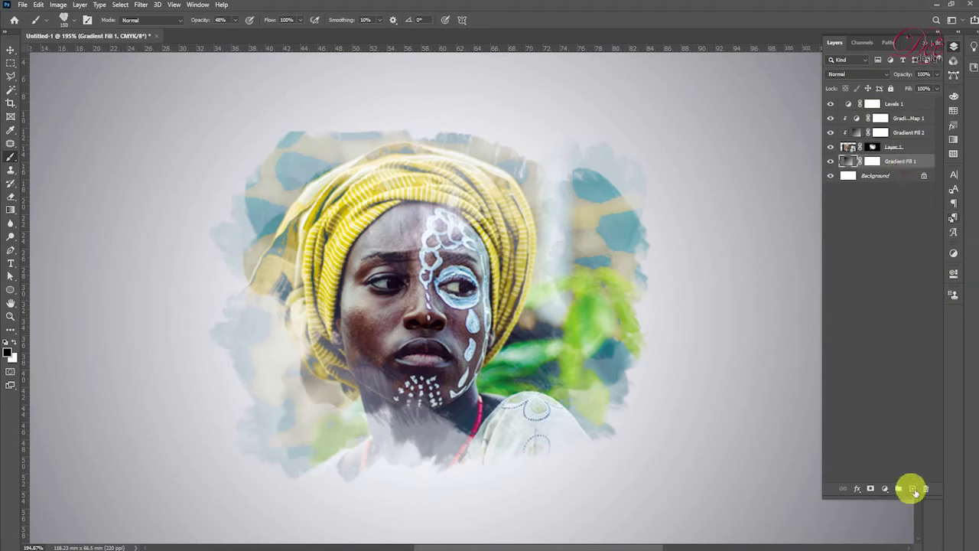
- Add a new layer and stamp teal splashes at lower right, then faint brown dabs sampled from the cheek along the bottom
{"action": "left_click", "coordinate": [913, 490]}
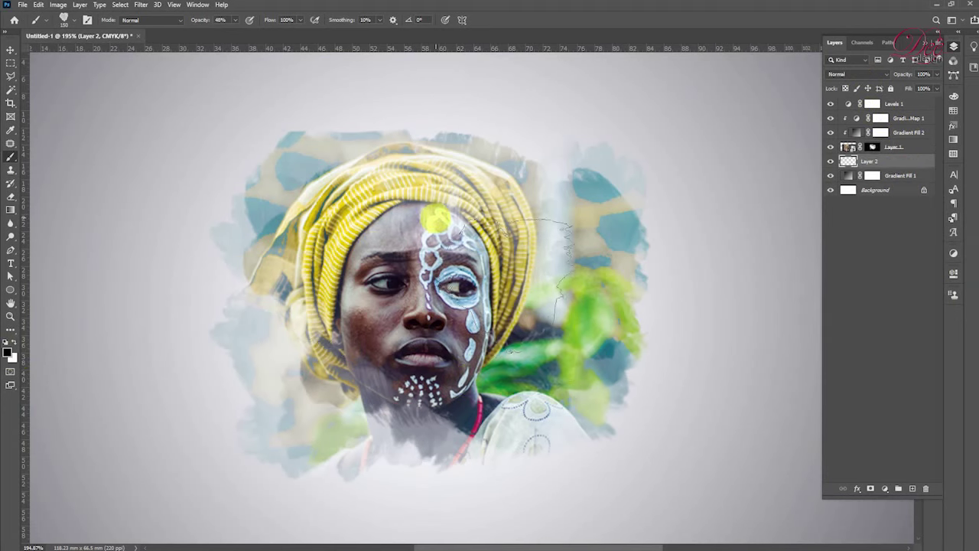
{"action": "left_click", "coordinate": [618, 225]}
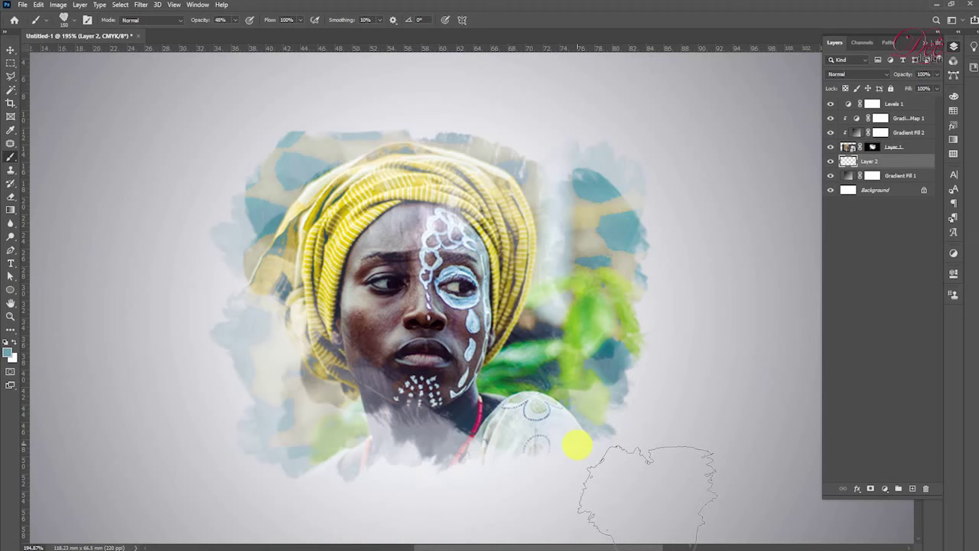
{"action": "left_click", "coordinate": [576, 444]}
{"action": "left_click", "coordinate": [371, 326], "text": "alt"}
{"action": "left_click", "coordinate": [488, 475]}
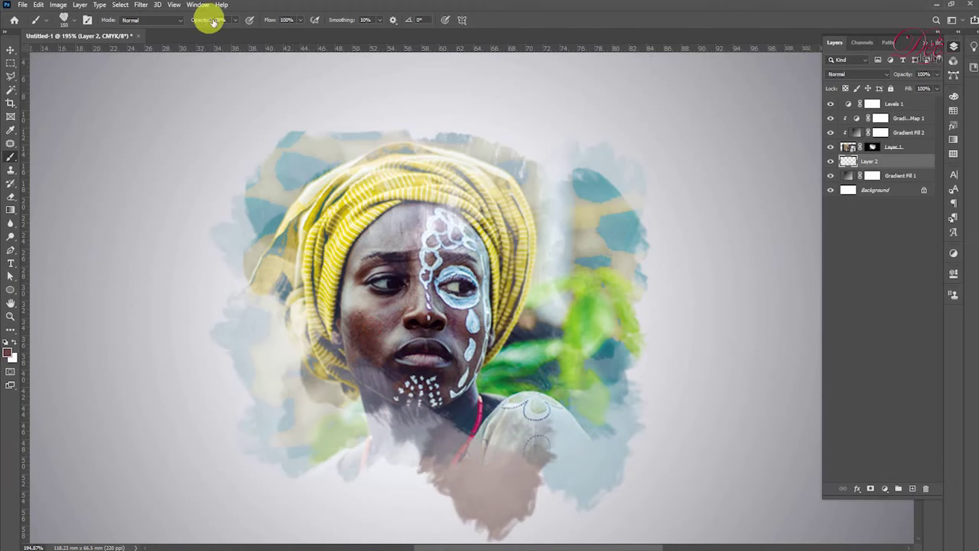
{"action": "left_click", "coordinate": [391, 478]}
{"action": "left_click", "coordinate": [468, 505]}
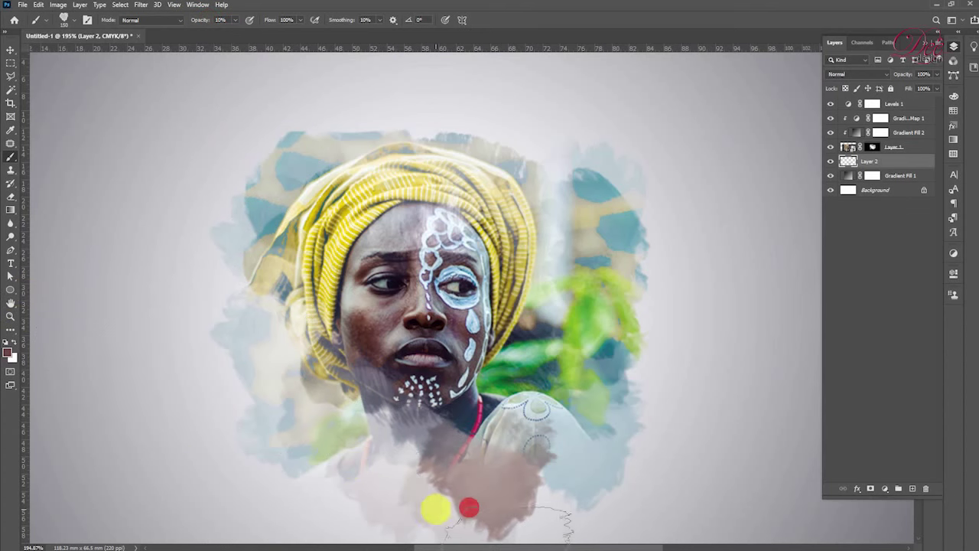
- Paint a yellow wash sampled from the turban above it, raising brush opacity to 54%
{"action": "left_click", "coordinate": [327, 260], "text": "alt"}
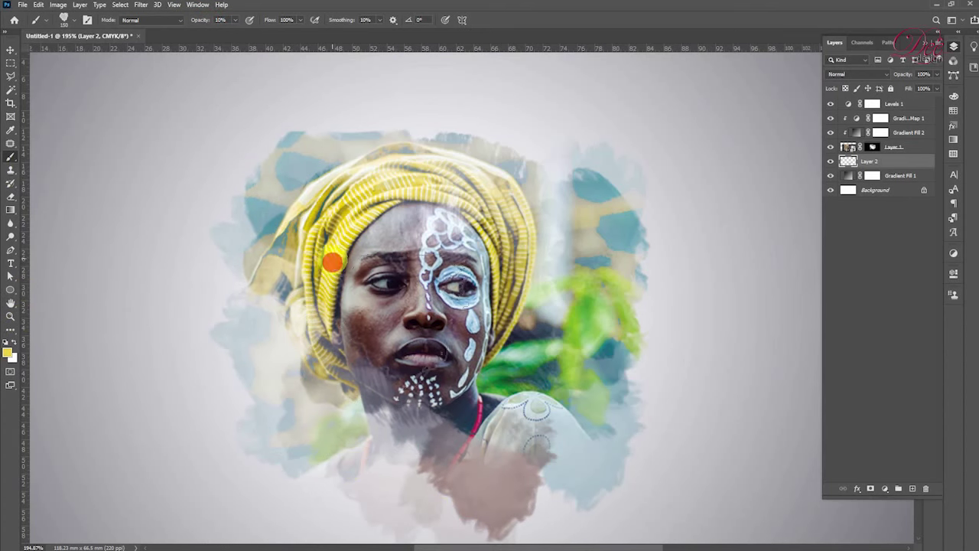
{"action": "left_click", "coordinate": [306, 469]}
{"action": "left_click", "coordinate": [402, 126]}
{"action": "left_click_drag", "start_coordinate": [193, 20], "coordinate": [221, 20]}
{"action": "left_click", "coordinate": [435, 109]}
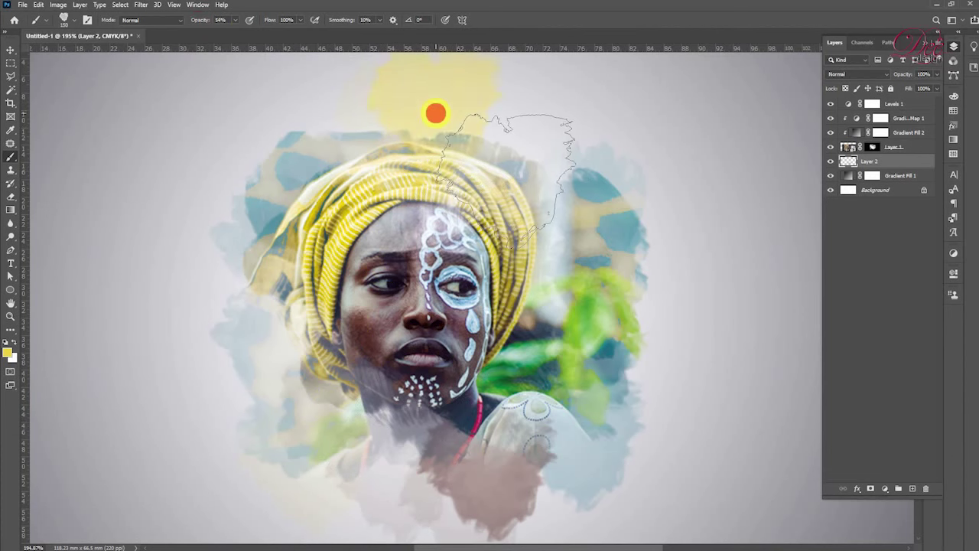
{"action": "scroll", "coordinate": [225, 207], "scroll_direction": "down", "scroll_amount": 2}
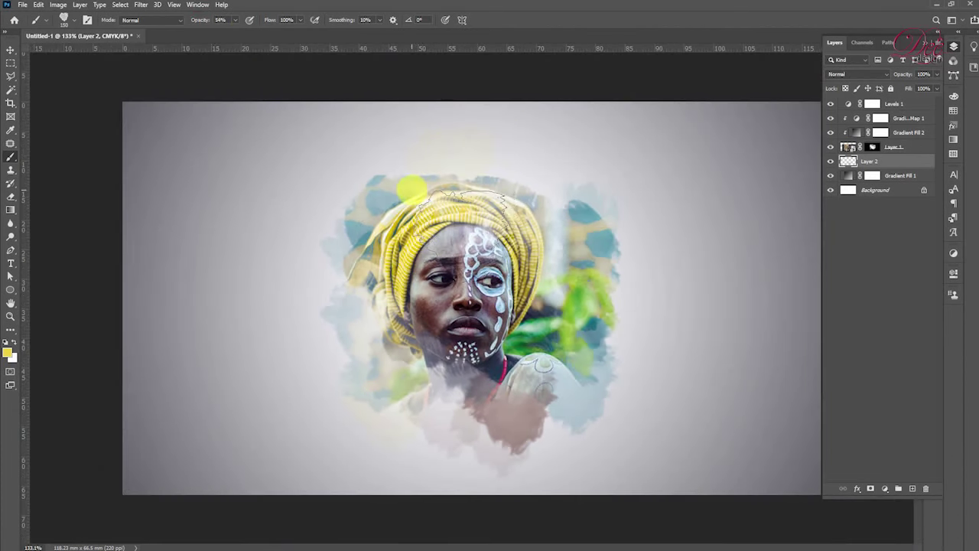
{"action": "left_click_drag", "start_coordinate": [467, 177], "coordinate": [516, 169]}
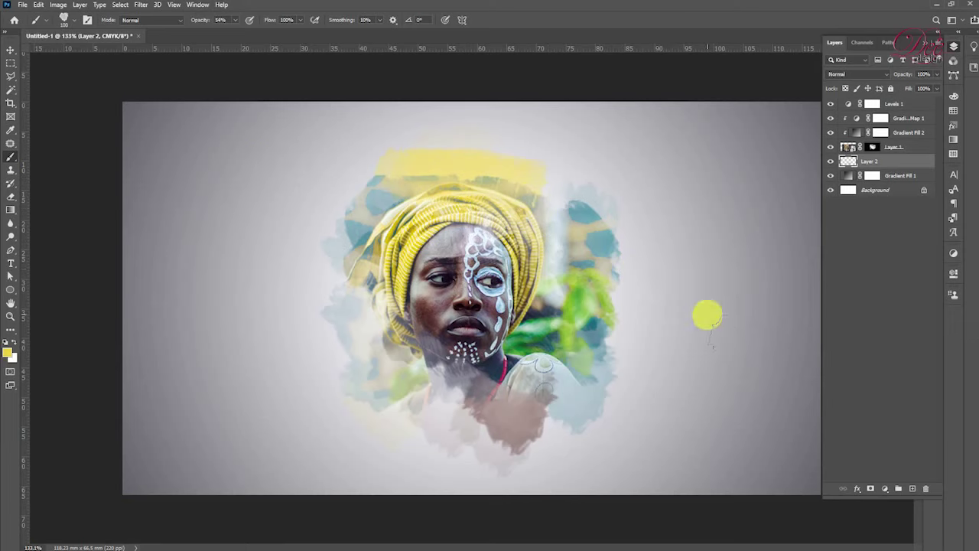
{"action": "left_click", "coordinate": [11, 46]}
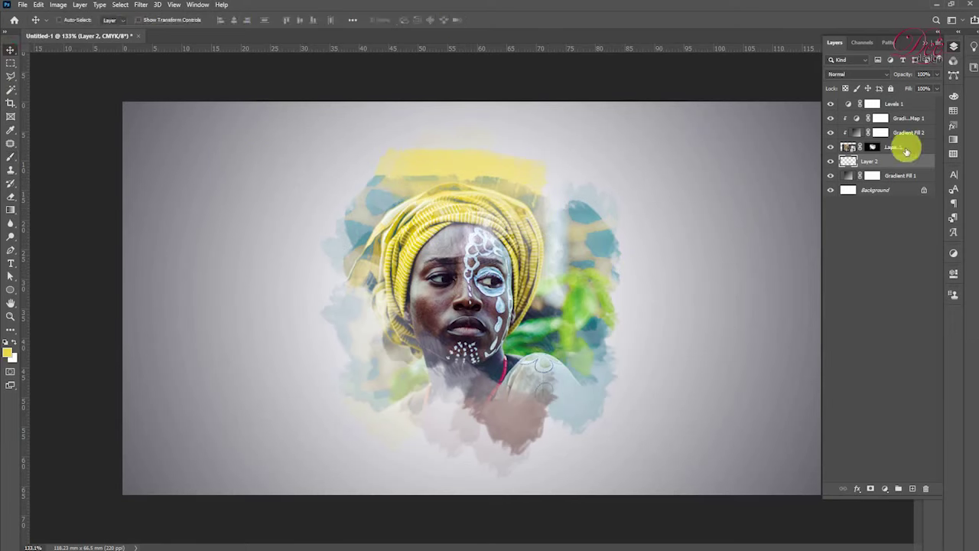
- Lower the portrait layer's opacity to 80% and compare with Levels 1 toggled
{"action": "left_click", "coordinate": [892, 147]}
{"action": "left_click_drag", "start_coordinate": [903, 74], "coordinate": [927, 76]}
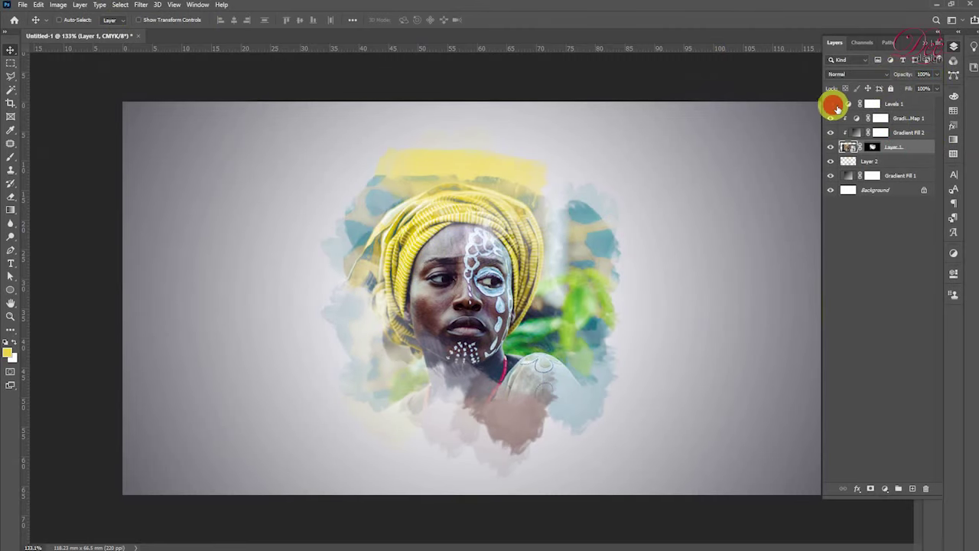
{"action": "left_click", "coordinate": [833, 105]}
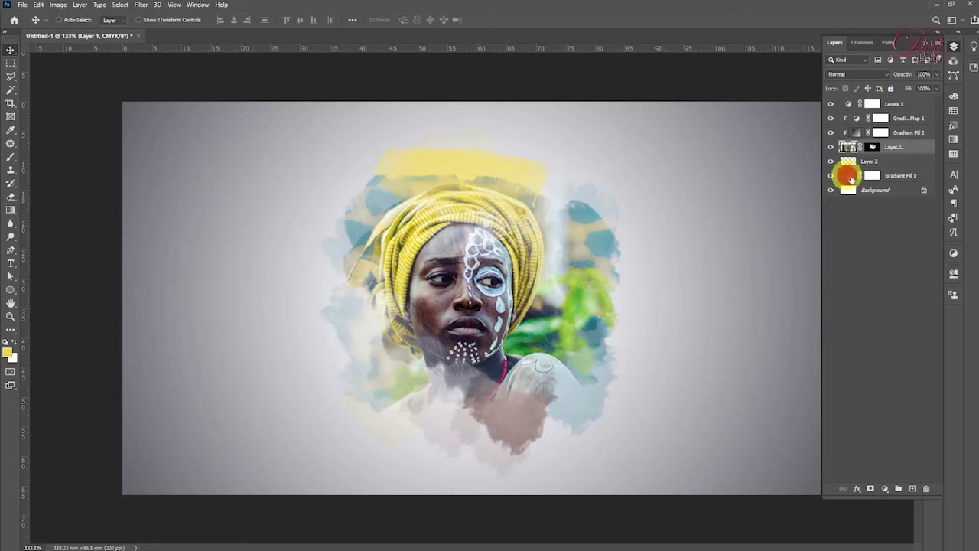
- Change the angle of the Gradient Fill 1 radial background
{"action": "double_click", "coordinate": [848, 176]}
{"action": "mouse_move", "coordinate": [85, 279]}
{"action": "left_mouse_down"}
{"action": "mouse_move", "coordinate": [93, 284]}
{"action": "mouse_move", "coordinate": [86, 277]}
{"action": "left_mouse_up"}
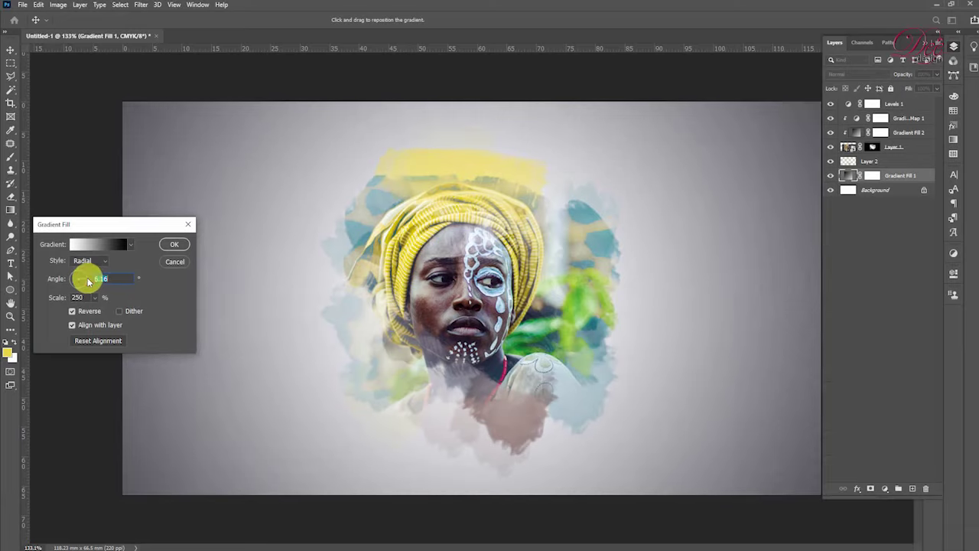
{"action": "left_click", "coordinate": [174, 245]}
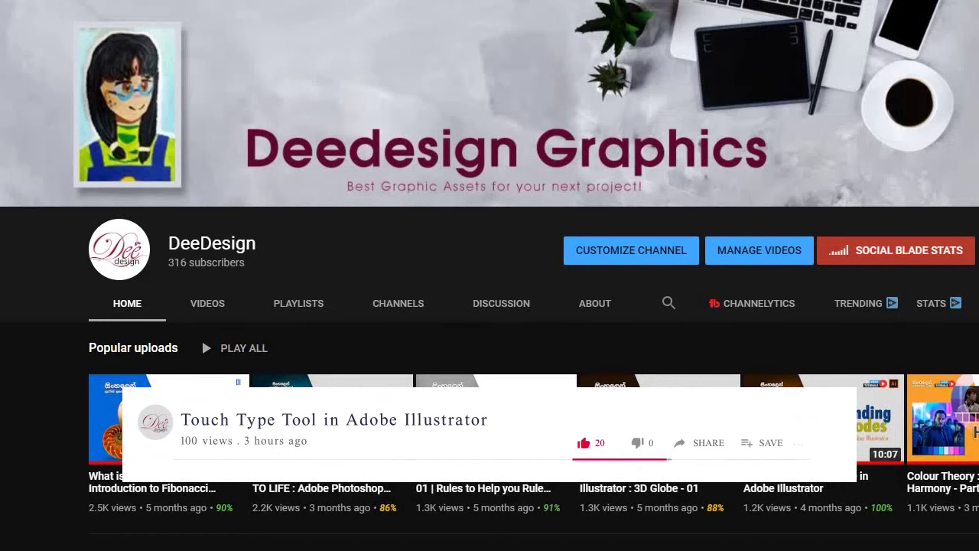
- Scroll down the YouTube channel page through the Uploads rows
{"action": "scroll", "coordinate": [490, 306], "scroll_direction": "down", "scroll_amount": 3}
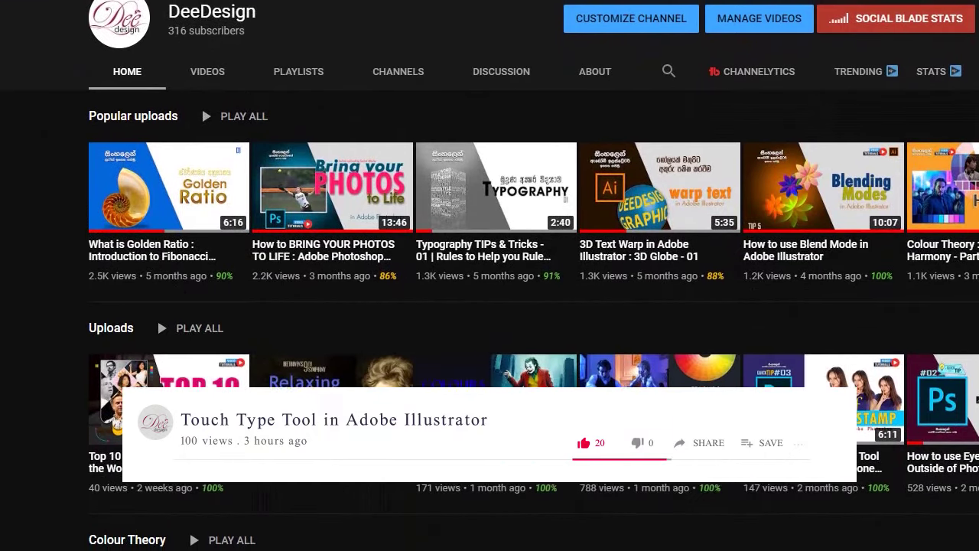
{"action": "scroll", "coordinate": [490, 307], "scroll_direction": "down", "scroll_amount": 2}
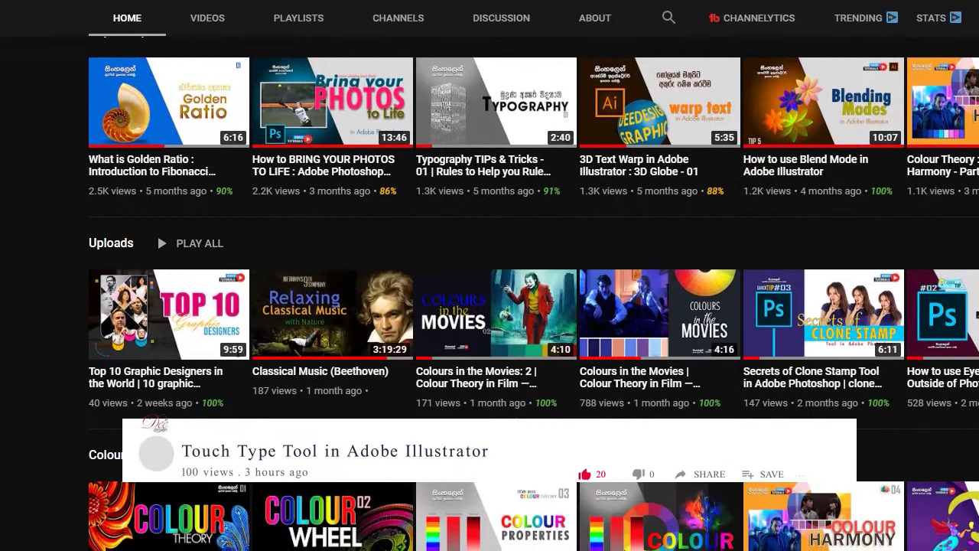